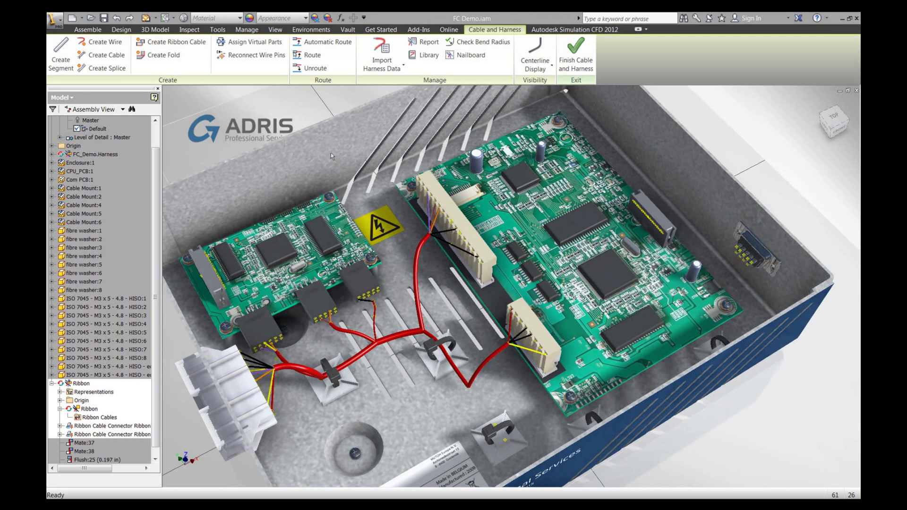
Step: Create a 28AWG_10Con ribbon cable from the left board's connector to the right board's connector
left_click(163, 45)
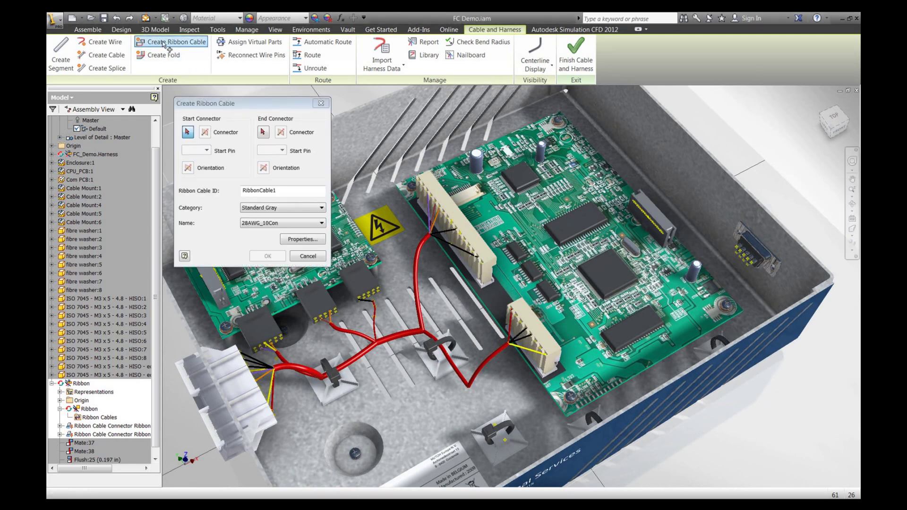
left_click(308, 227)
left_click(265, 231)
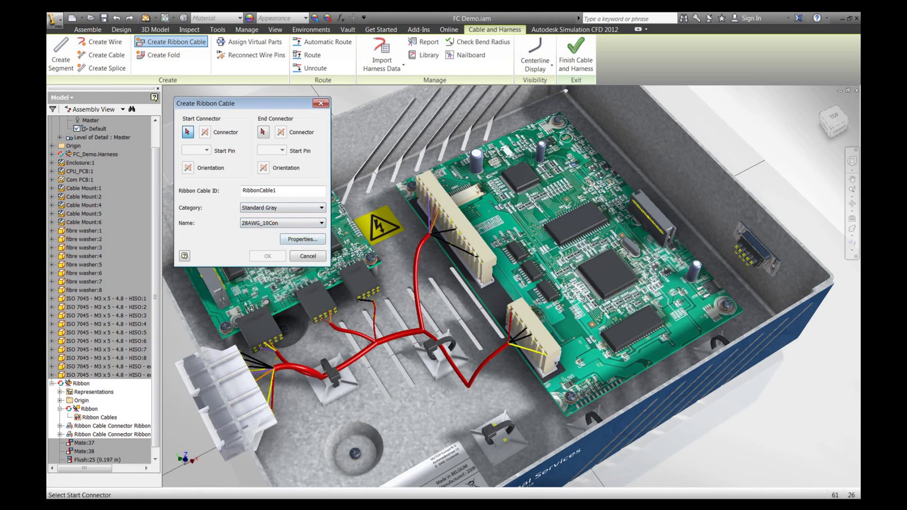
left_click(226, 294)
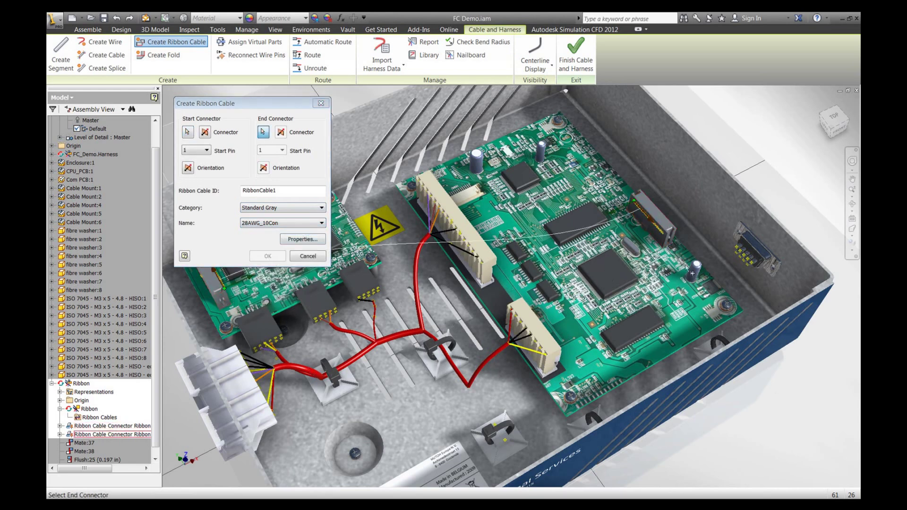
left_click(693, 274)
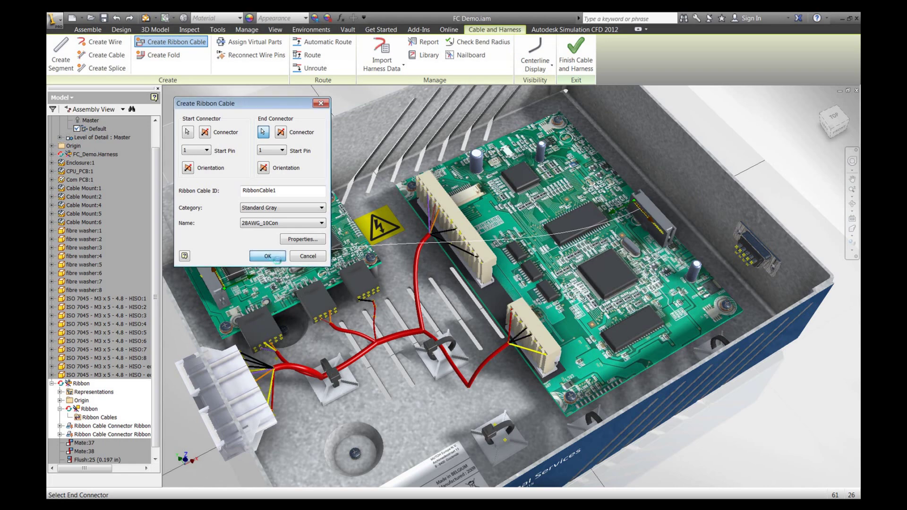
left_click(268, 256)
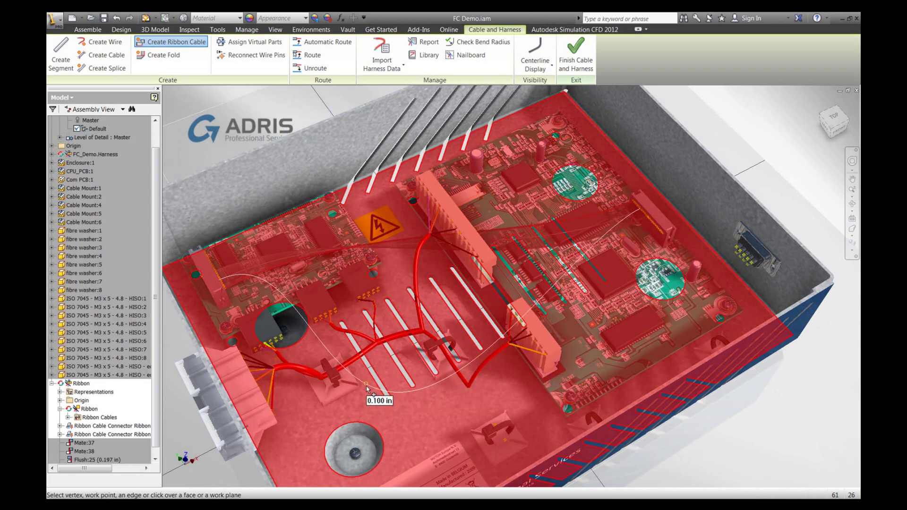
Step: Route the ribbon cable through a point offset 1 in from the enclosure floor and finish it
scroll(367, 389, "up", 5)
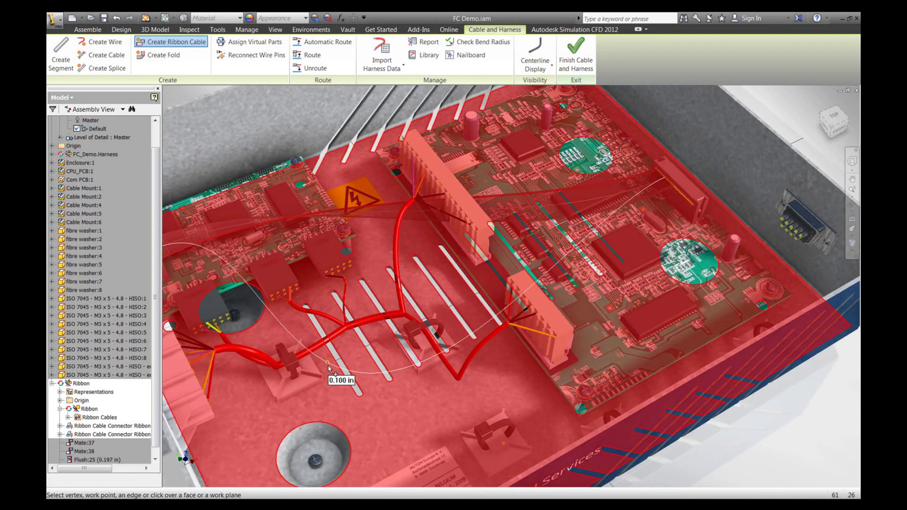
right_click(328, 366)
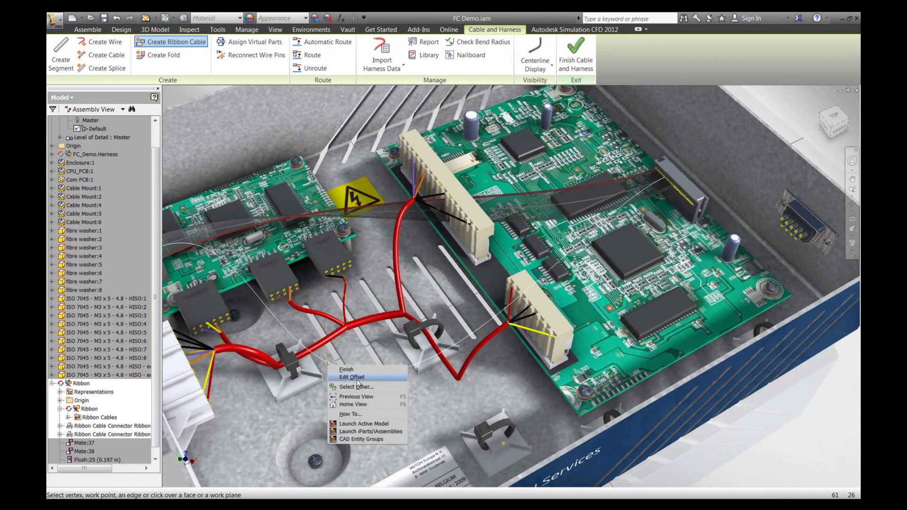
left_click(358, 381)
type("1")
key("Return")
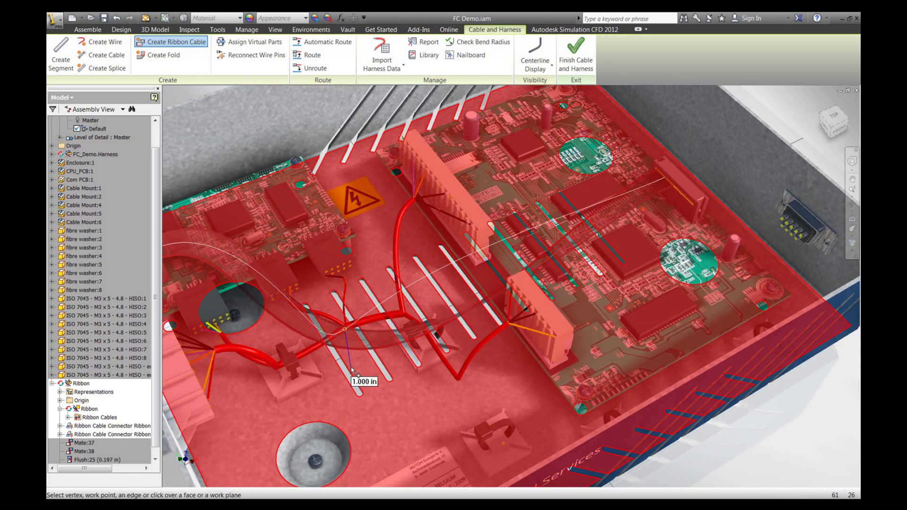
right_click(353, 371)
left_click(368, 371)
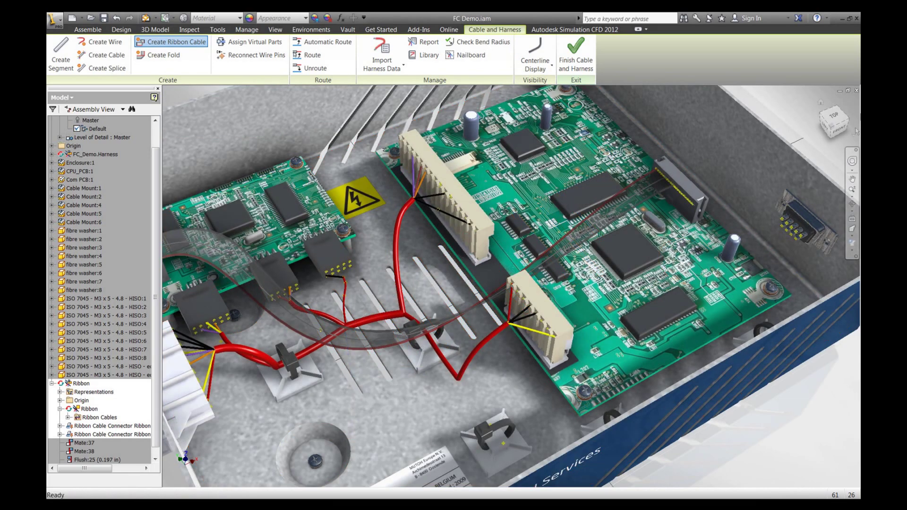
Step: From a landscape top view, fold the ribbon cable beside the left clamp, aligned to the arrowhead
left_click(841, 120)
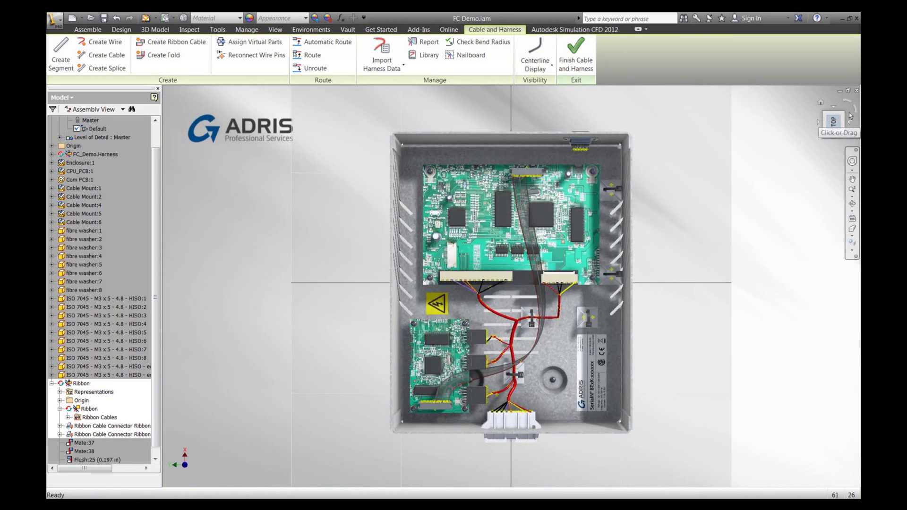
left_click(858, 113)
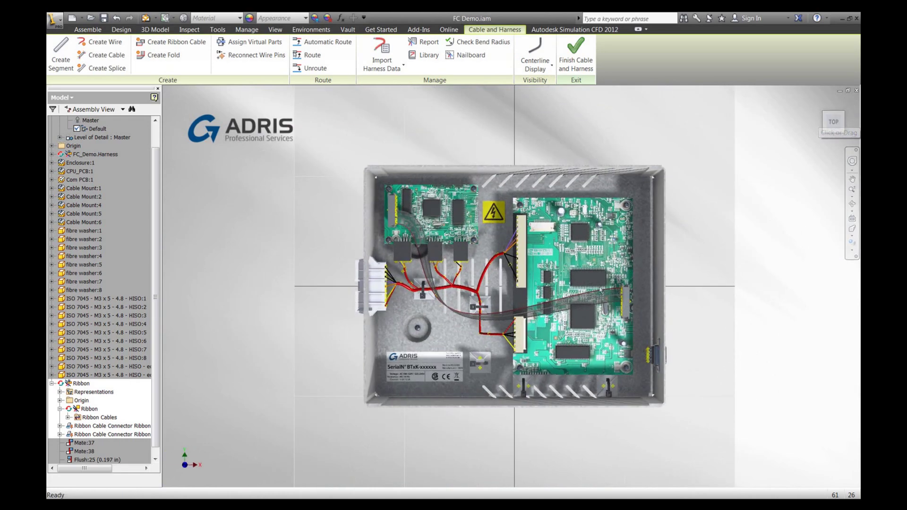
scroll(447, 303, "up", 5)
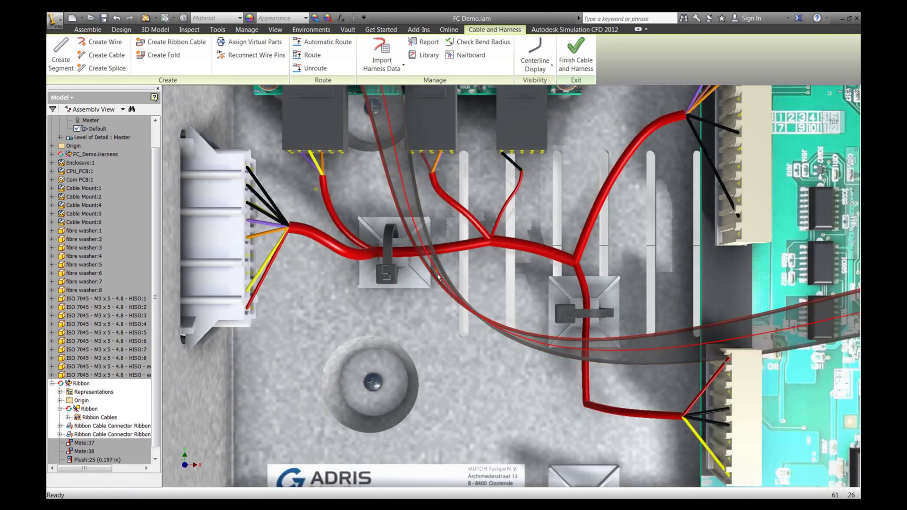
right_click(437, 274)
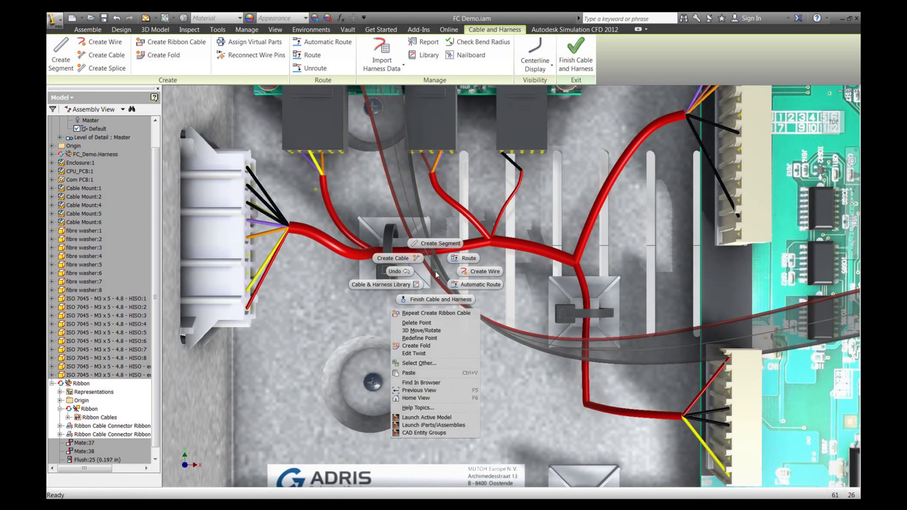
left_click(428, 346)
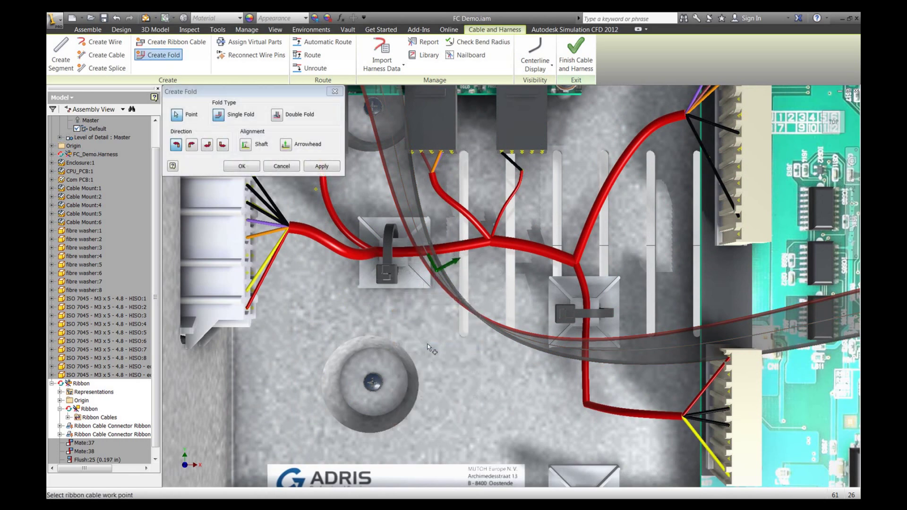
left_click(245, 146)
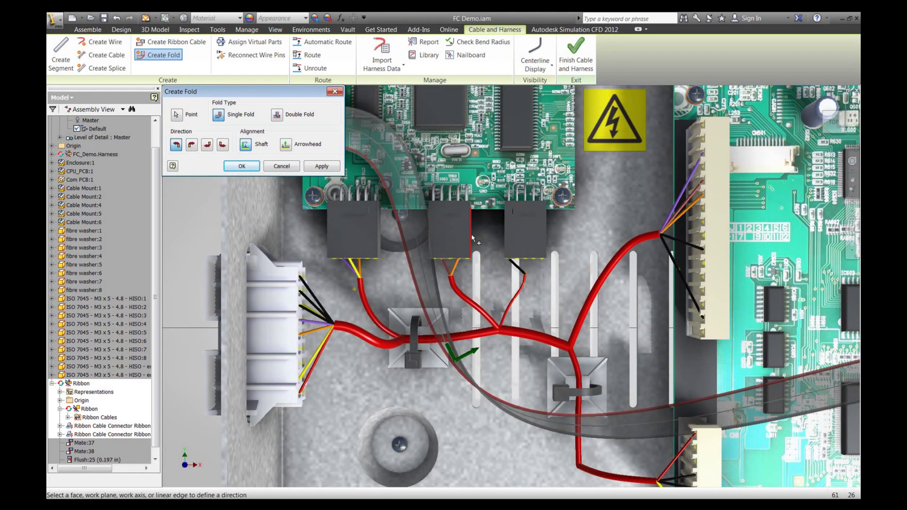
left_click(472, 239)
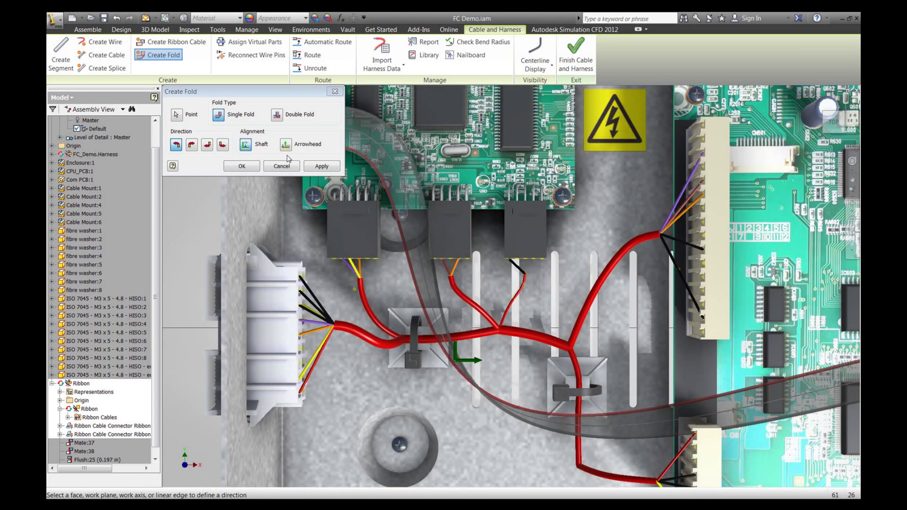
left_click(285, 144)
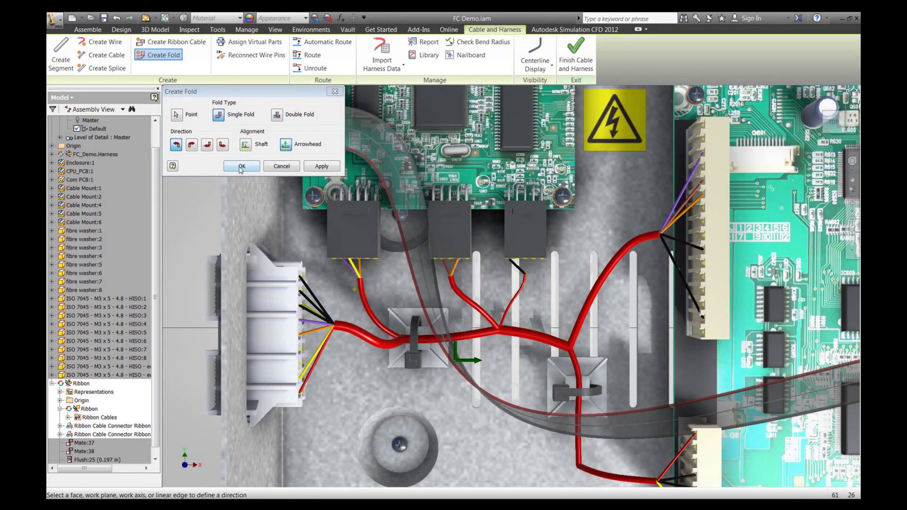
left_click(241, 166)
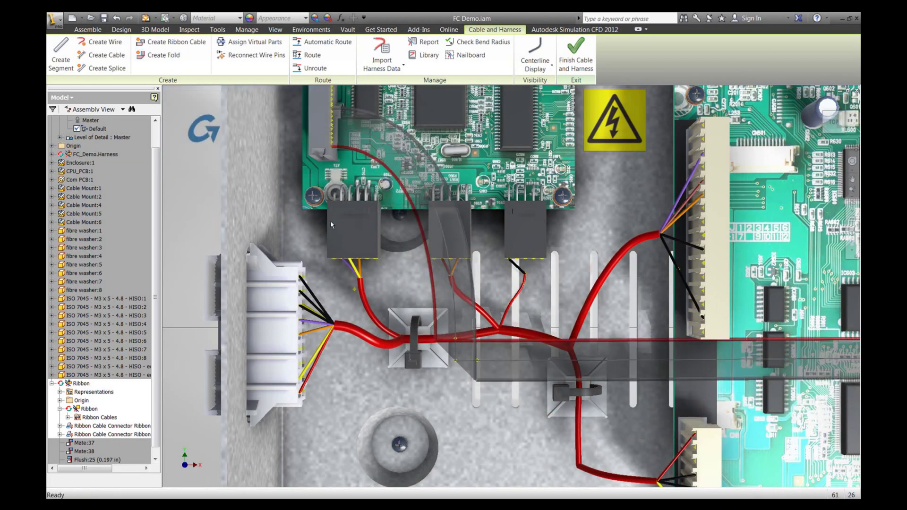
Step: Return to the home view, finish the cable and harness edit, and reopen FC_Demo.Harness
key("F6")
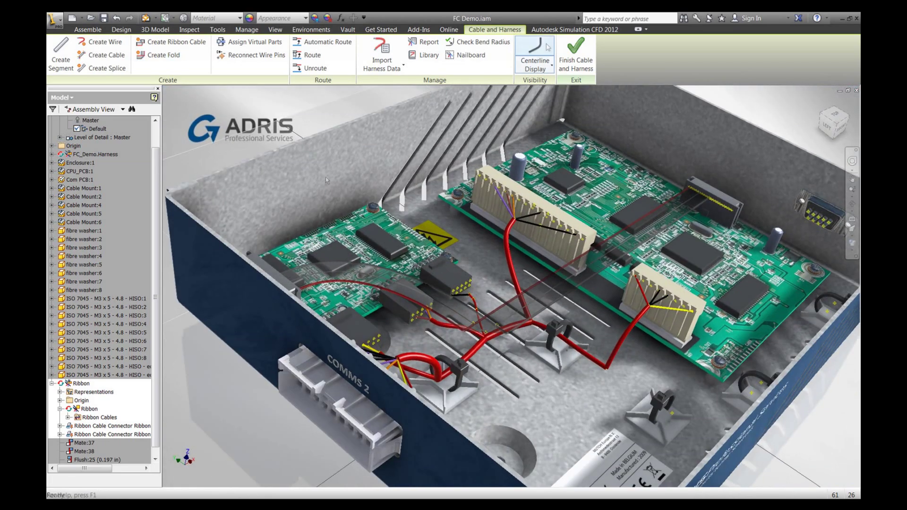
left_click(576, 56)
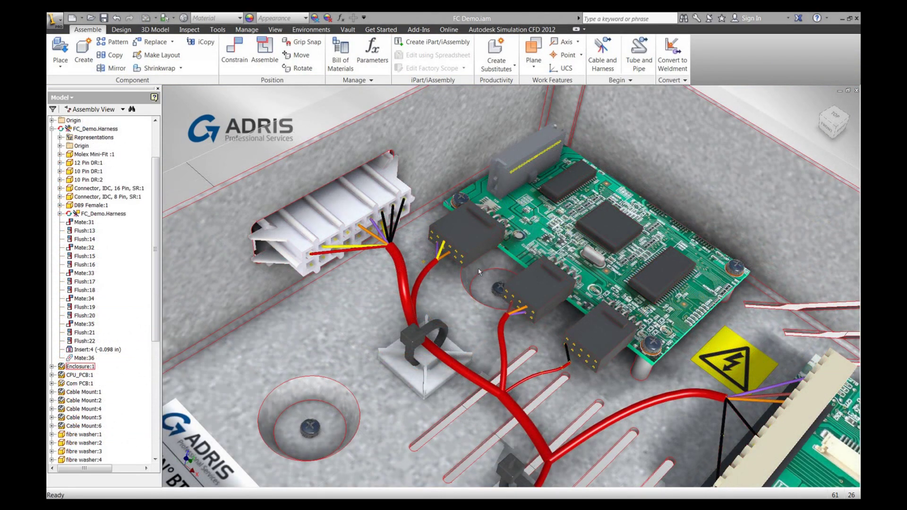
double_click(96, 129)
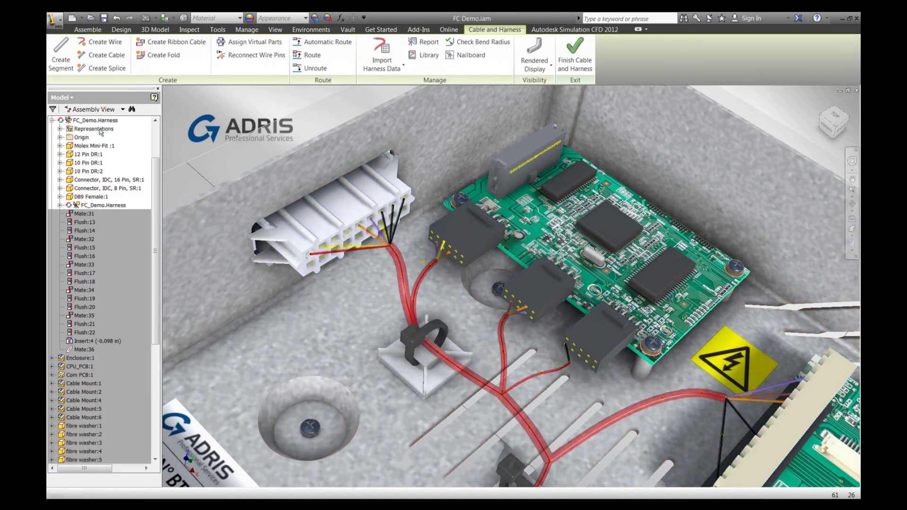
Step: Create Wire15 as a Generic 24AWG-RED wire from J1 Pin 1 to P3 Pin 2
left_click(100, 43)
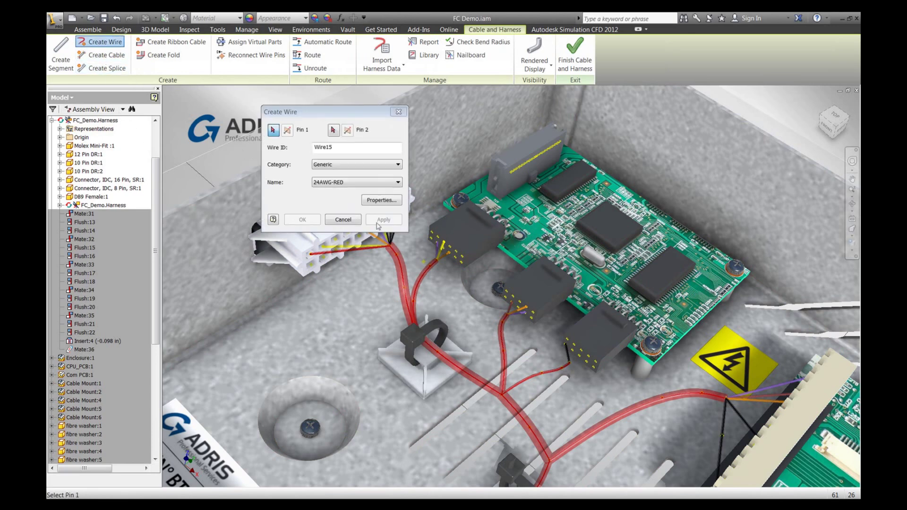
left_click(397, 165)
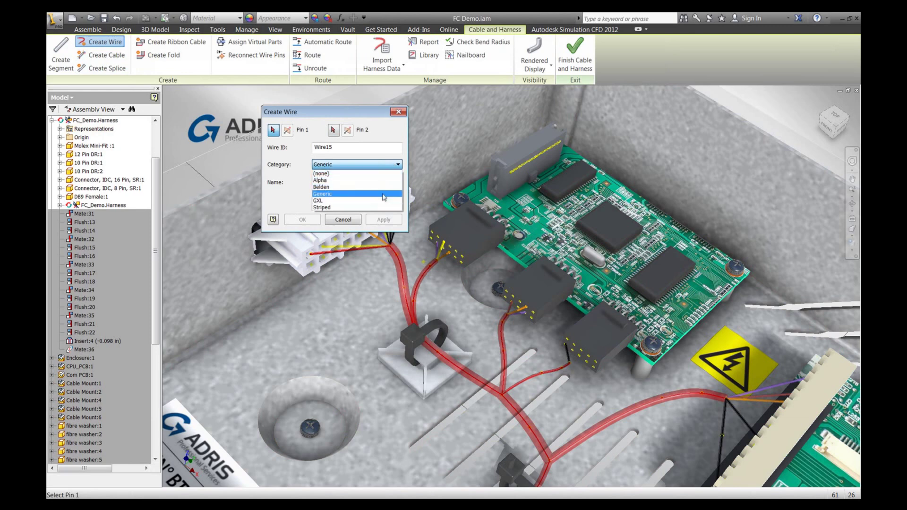
left_click(385, 194)
left_click(398, 182)
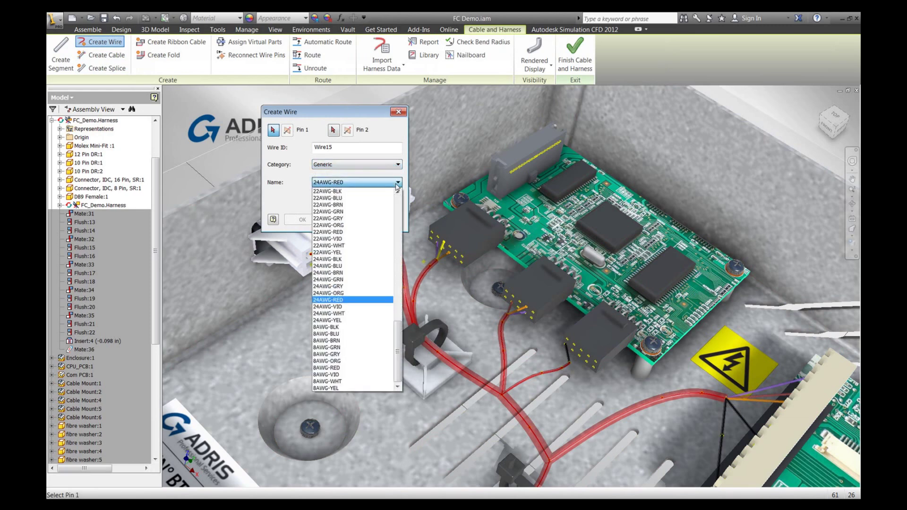
left_click(335, 301)
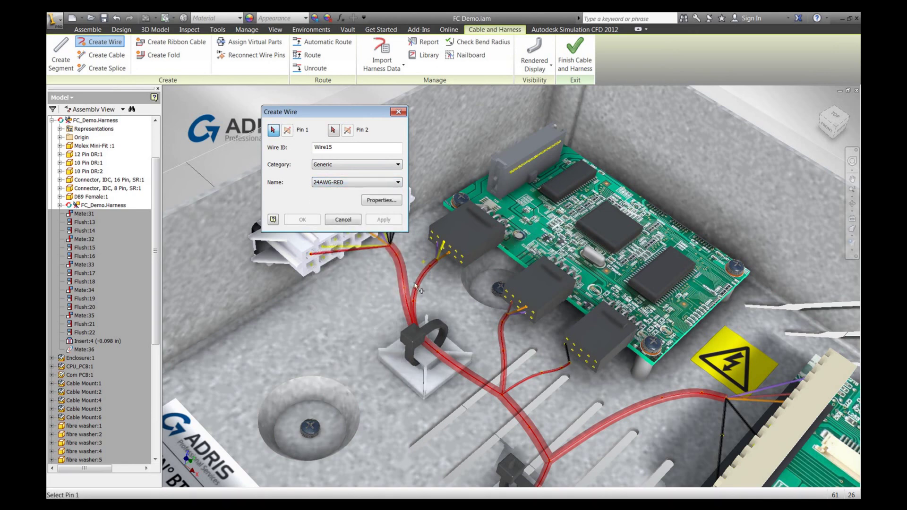
left_click_drag(349, 111, 314, 80)
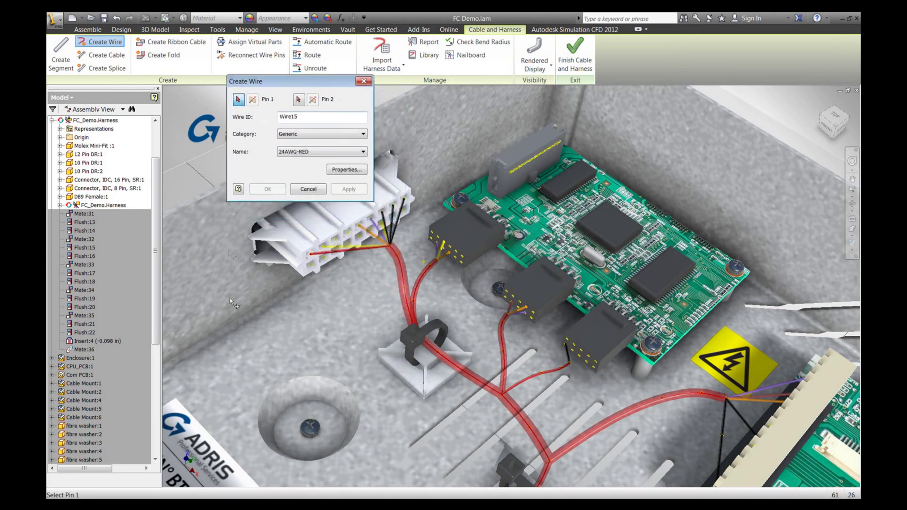
left_click(312, 265)
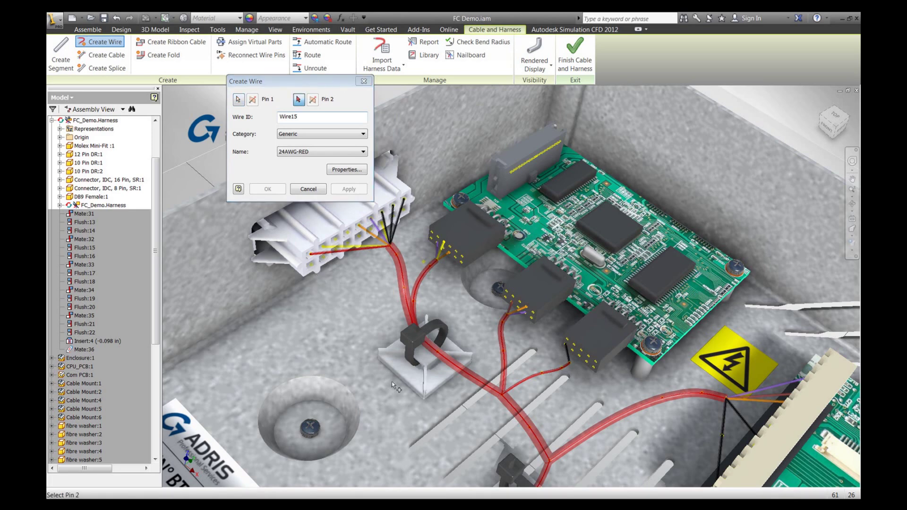
left_click(595, 368)
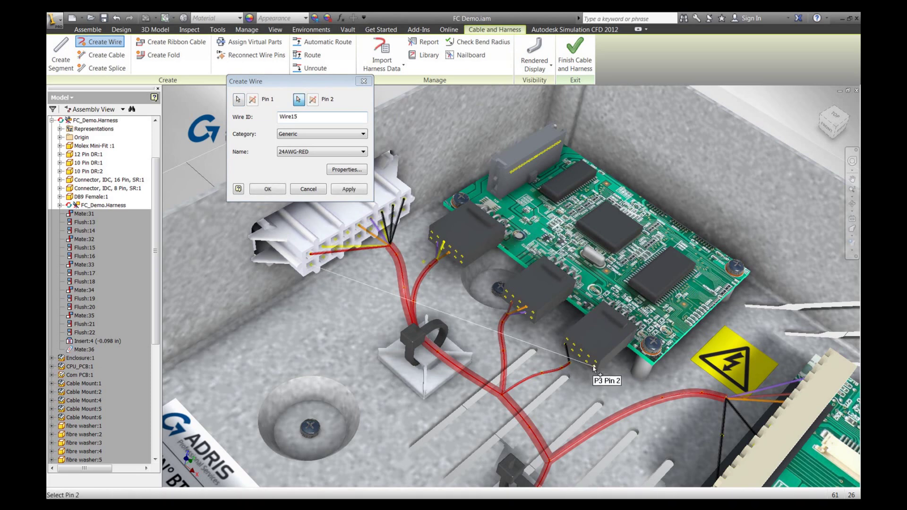
left_click(349, 189)
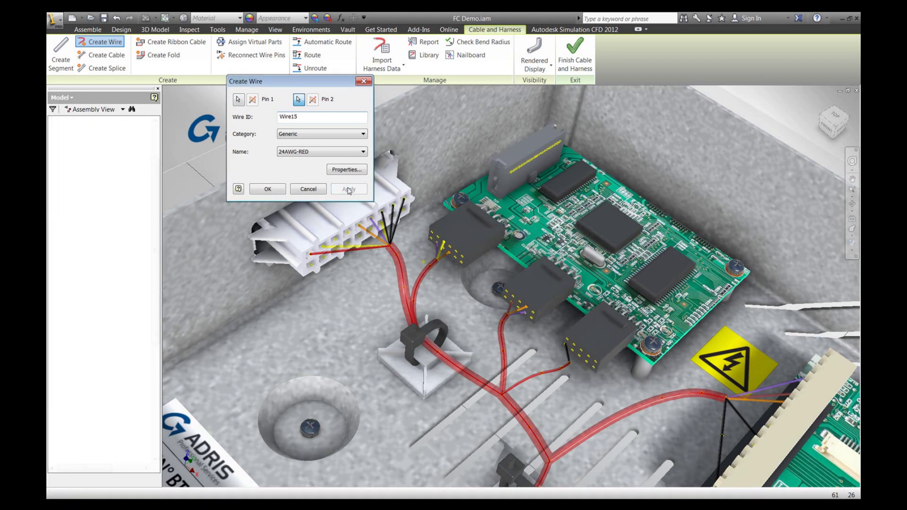
Step: Stop adding wires and keep the Rendered wire display style
left_click(310, 190)
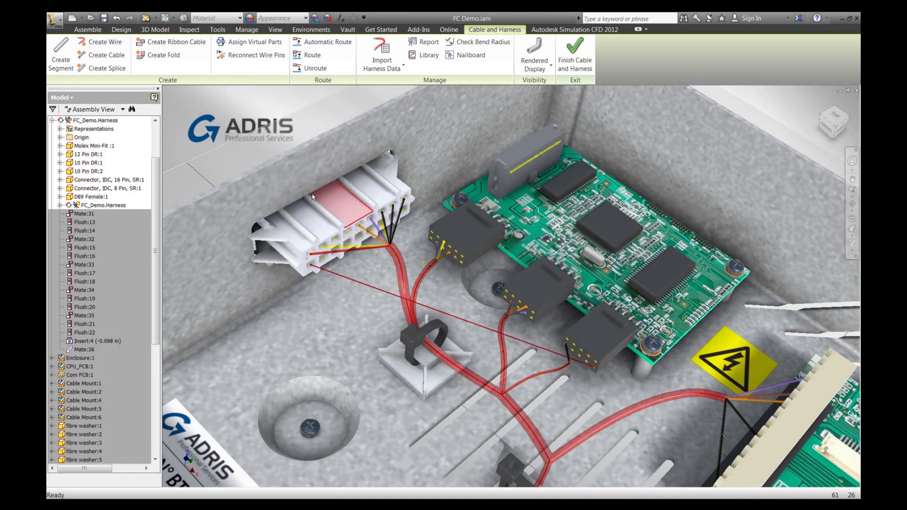
left_click(549, 71)
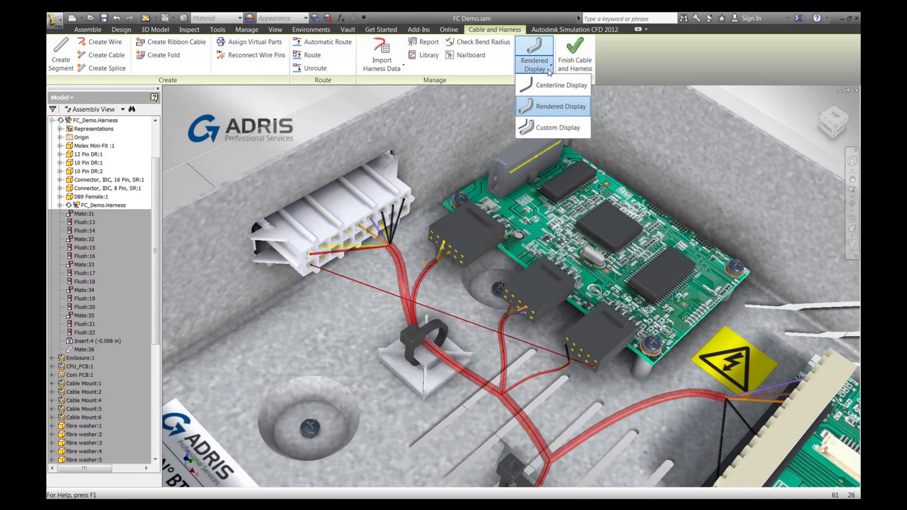
left_click(562, 108)
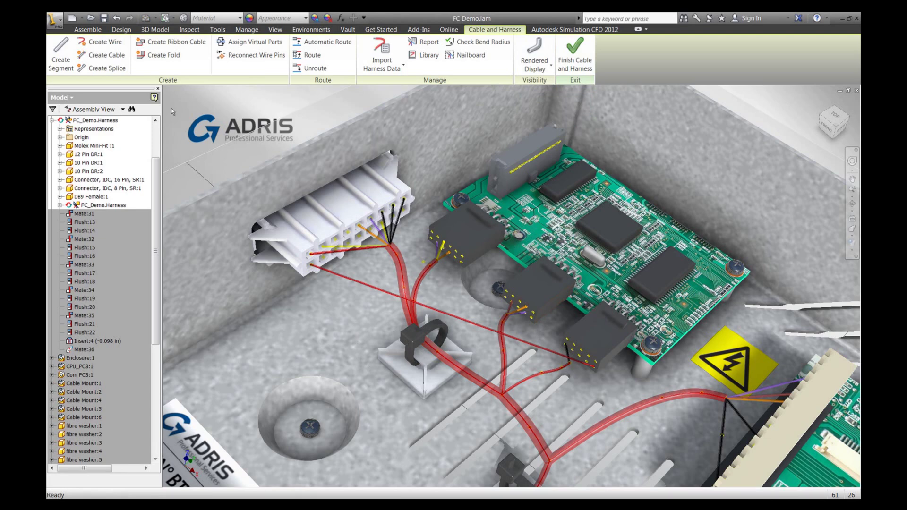
Step: Route Wire15 from the white connector's segment to the lower-right segment
left_click(307, 55)
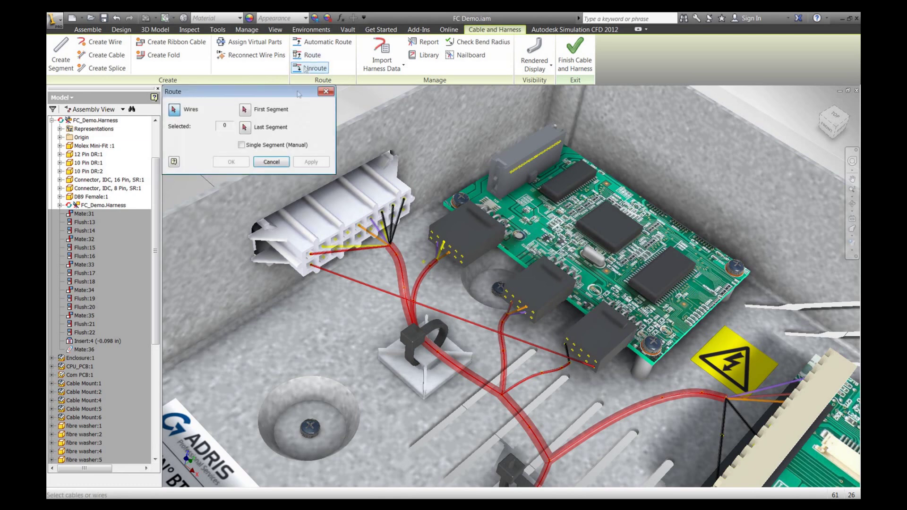
left_click(341, 281)
left_click(247, 112)
left_click(401, 265)
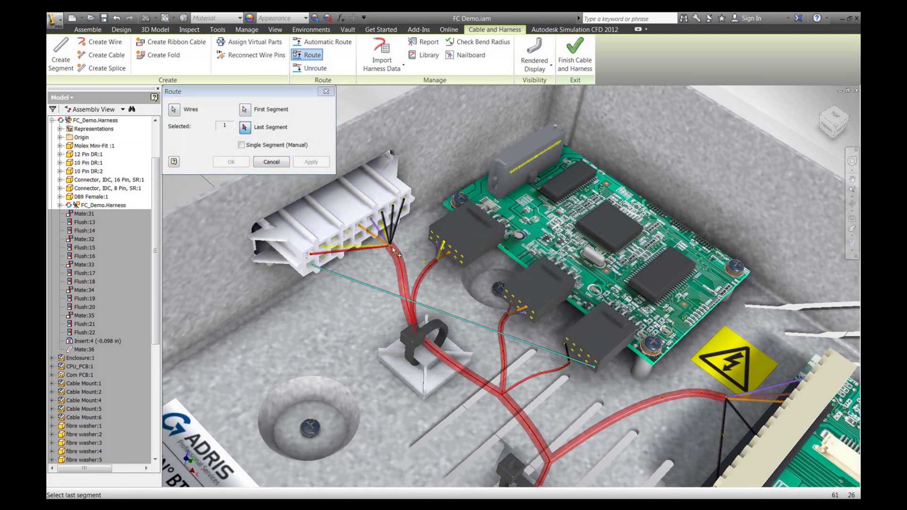
left_click(563, 376)
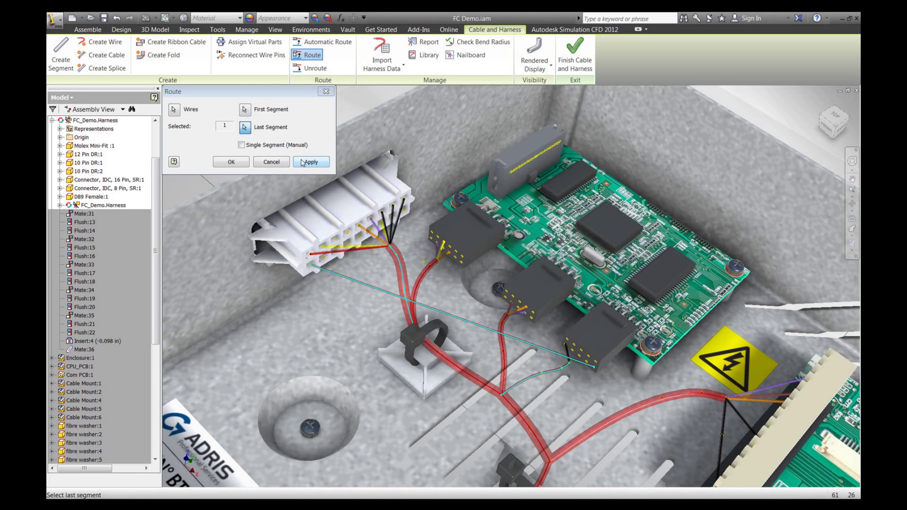
left_click(302, 162)
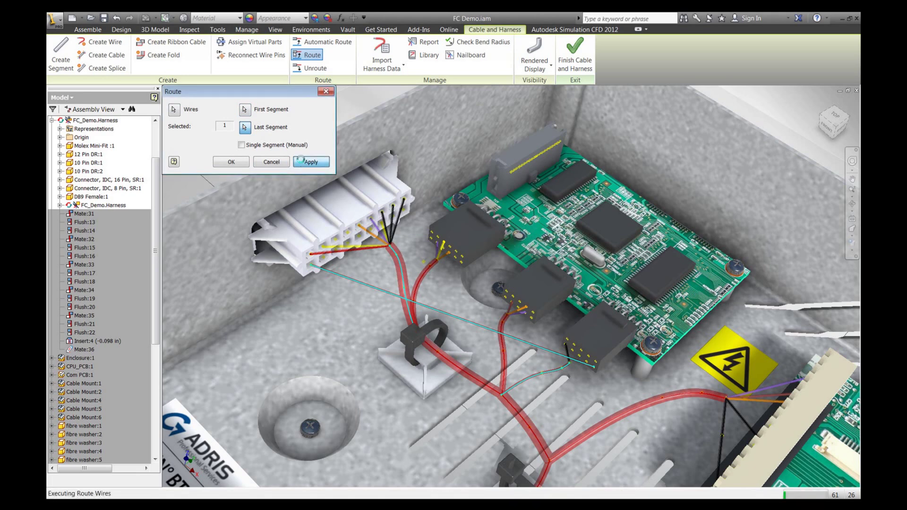
left_click(273, 163)
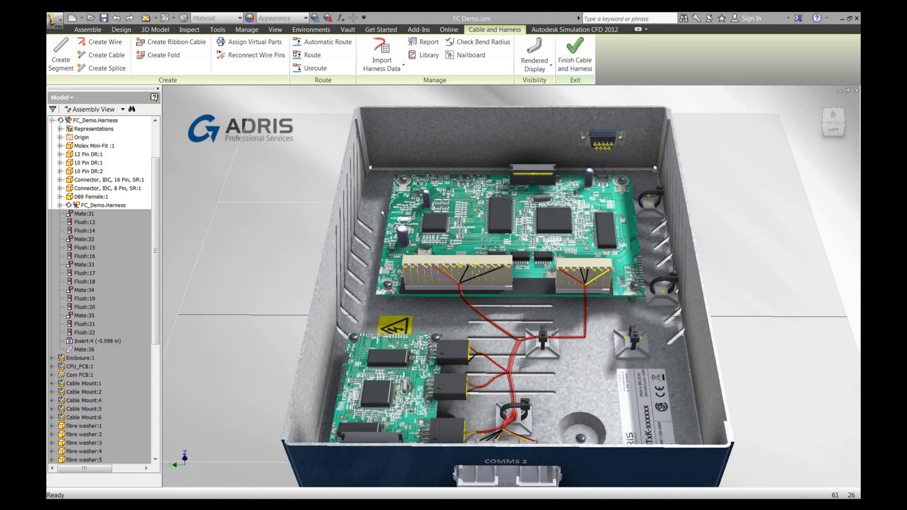
Step: Start a new harness segment on the enclosure floor and run it to the second cable mount
left_click(66, 59)
scroll(853, 398, "up", 2)
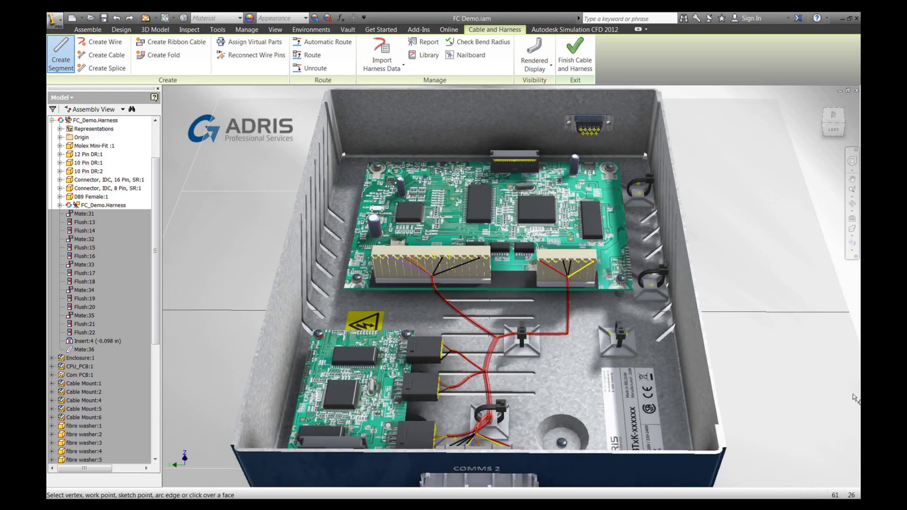
scroll(852, 392, "up", 3)
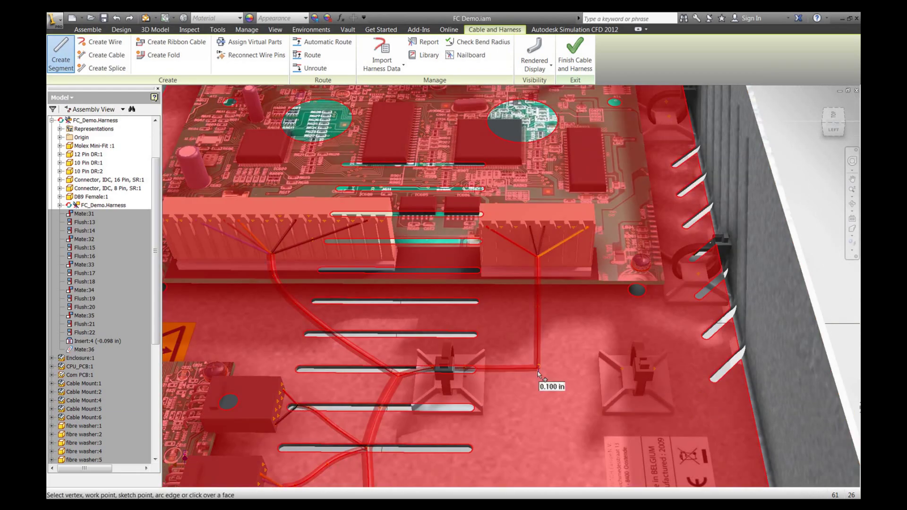
left_click(537, 372)
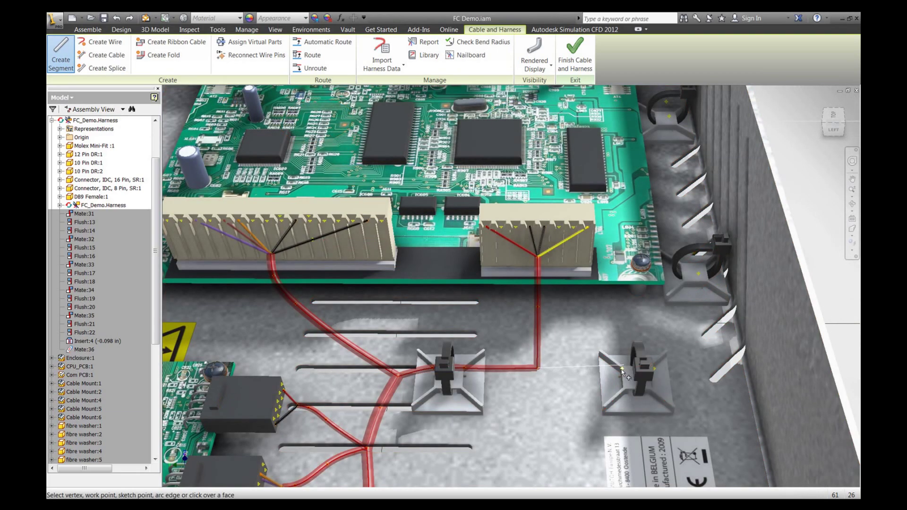
left_click(622, 372)
Step: Continue the segment through the lower and upper cable mounts on the wall
scroll(624, 372, "down", 3)
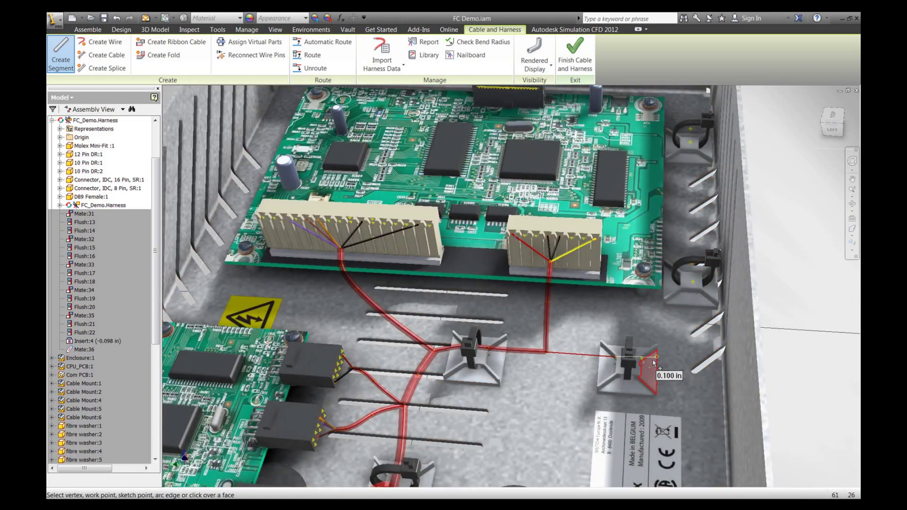
scroll(683, 333, "up", 3)
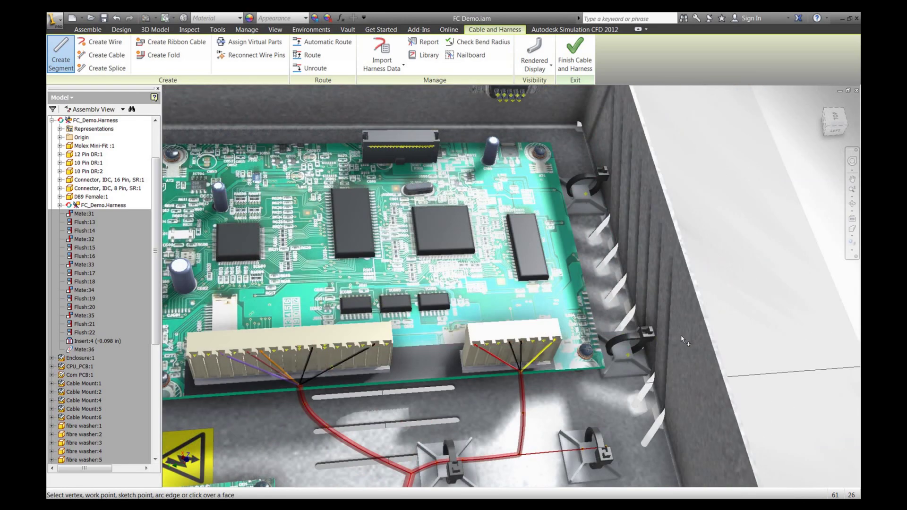
middle_click_drag(683, 333, 614, 388, "shift")
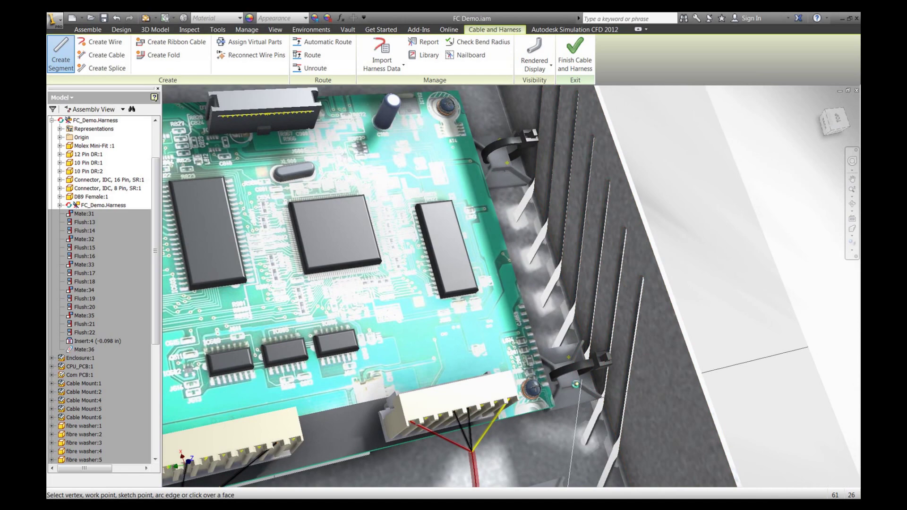
left_click(576, 384)
left_click(569, 358)
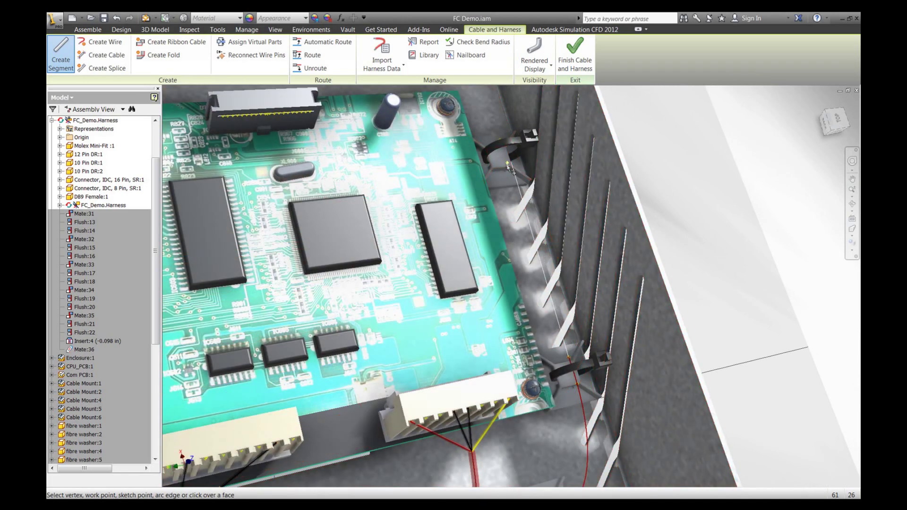
left_click(510, 166)
scroll(508, 170, "up", 2)
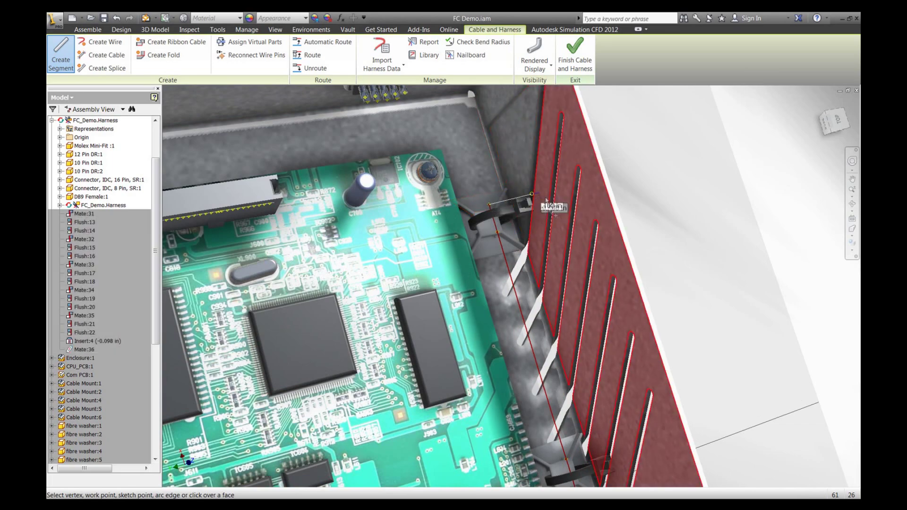
scroll(528, 211, "down", 2)
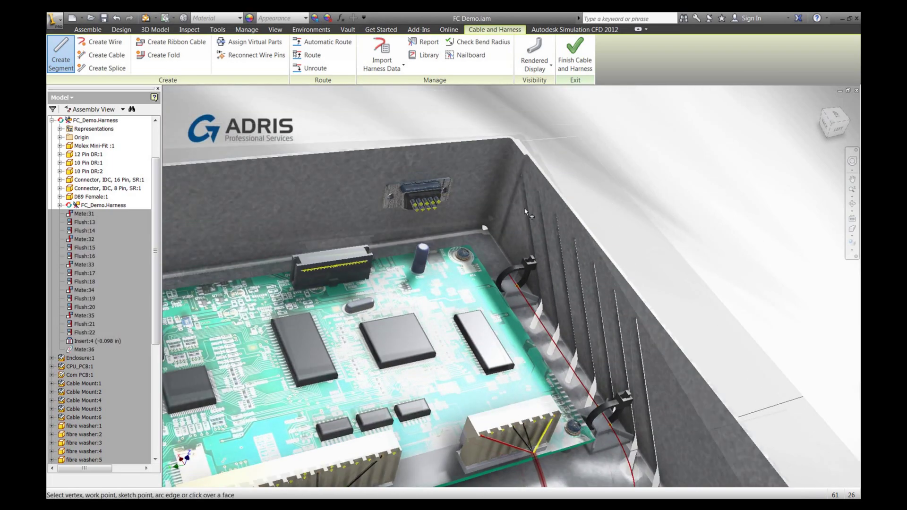
scroll(528, 211, "up", 2)
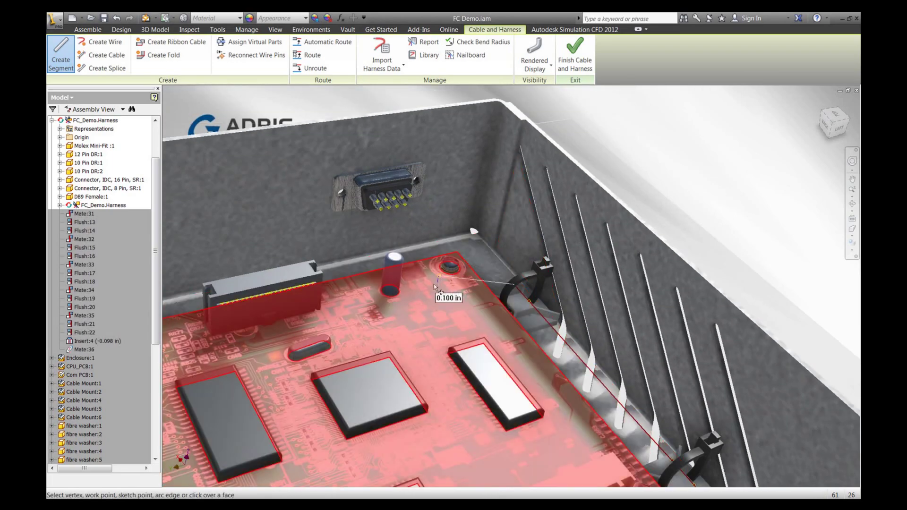
Step: End the segment at a board point offset 0.5 in, then finish the segment
right_click(429, 285)
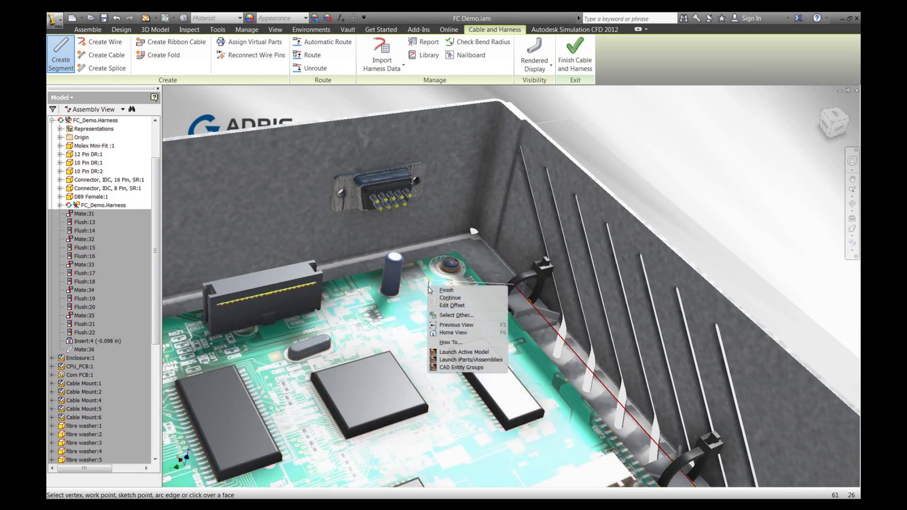
left_click(454, 305)
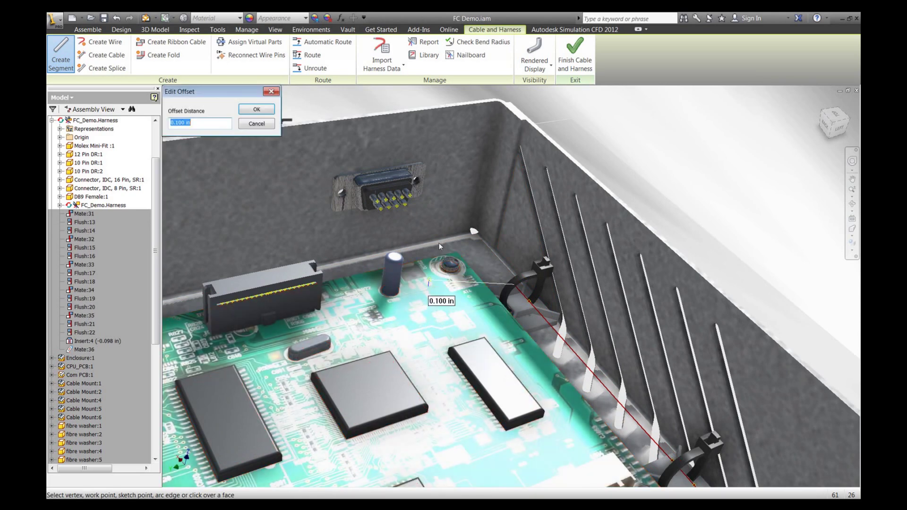
type("0.5")
left_click(257, 109)
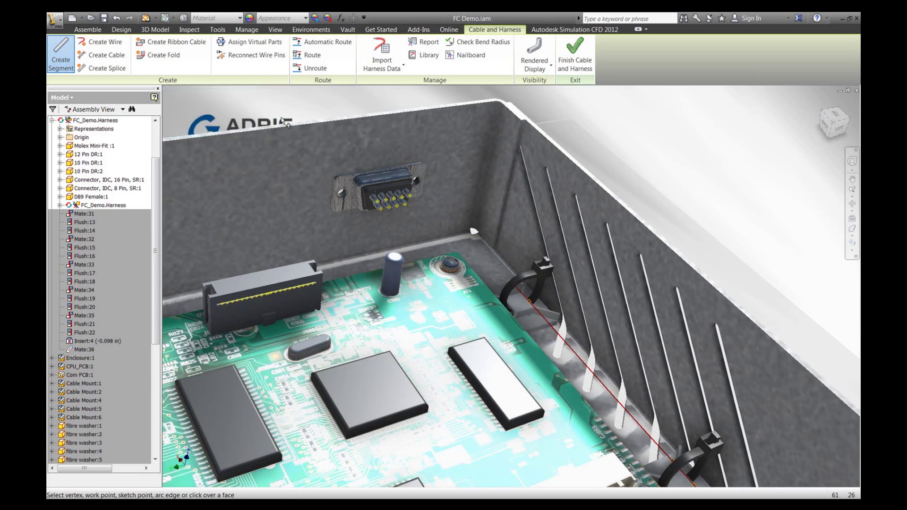
left_click(420, 289)
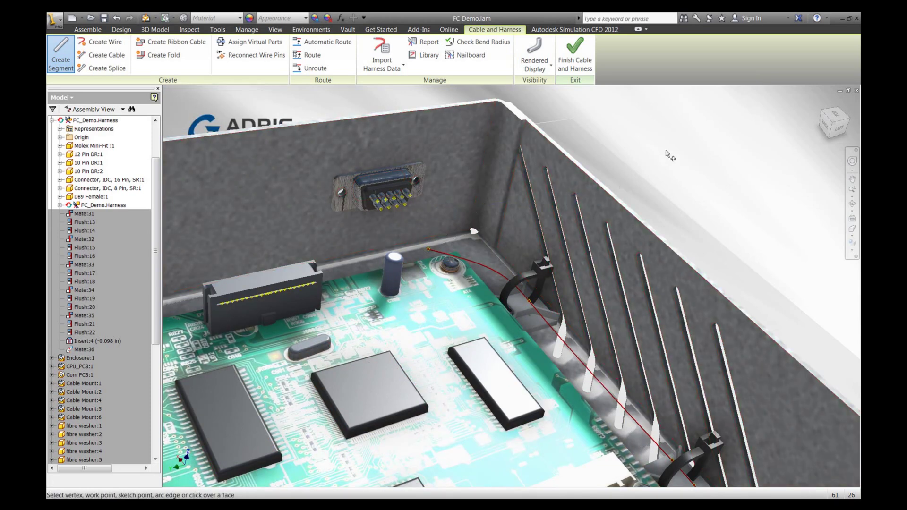
right_click(670, 156)
left_click(664, 142)
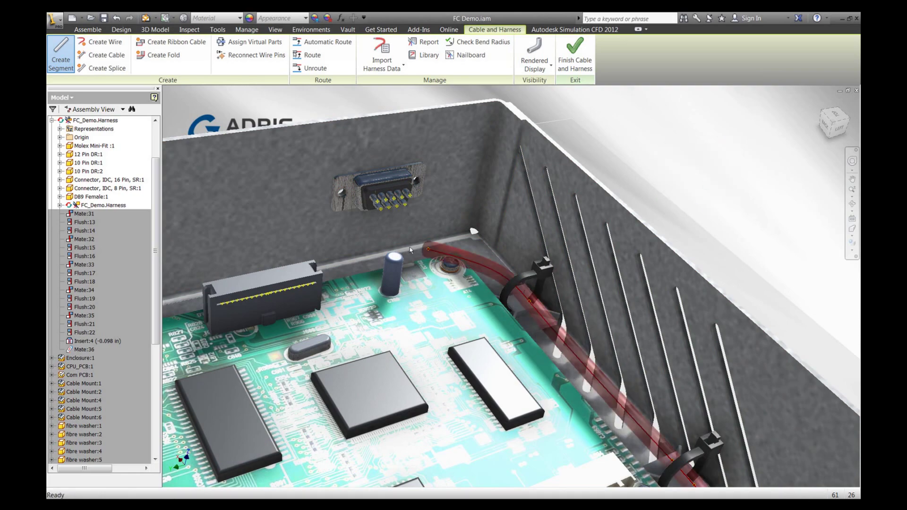
Step: Return to the home view, reopen FC_Demo.Harness, and open the harness data import/export options
key("F5")
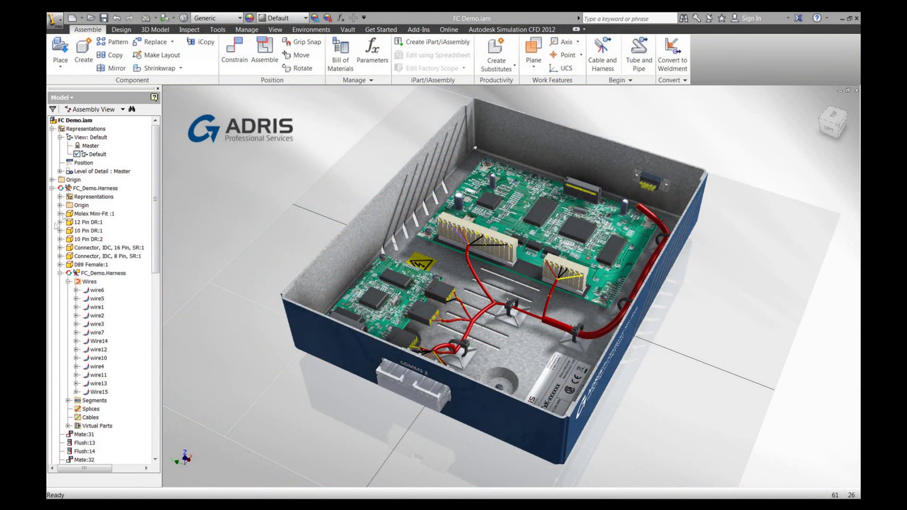
double_click(105, 189)
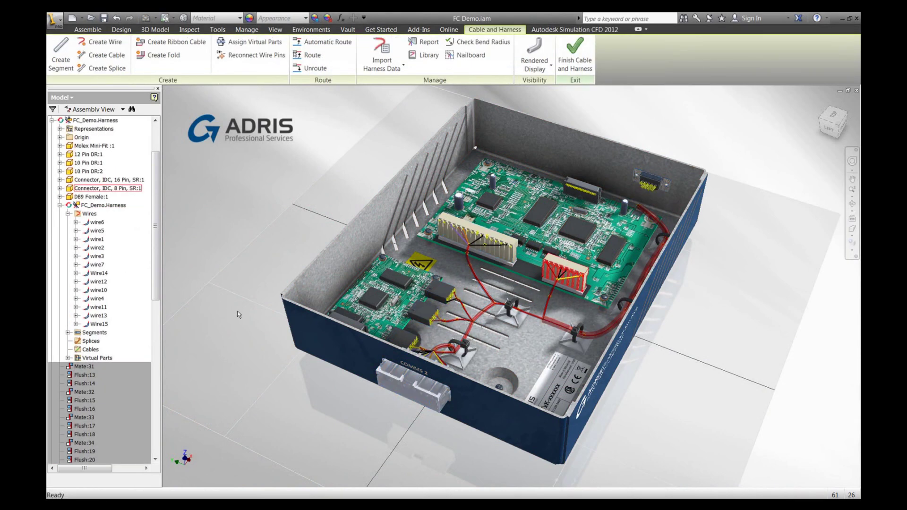
left_click(390, 69)
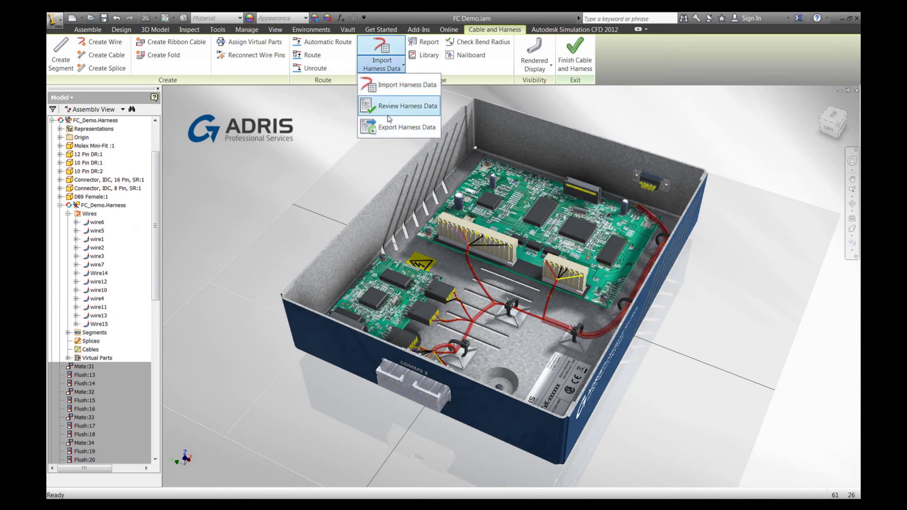
Step: Export the harness data as Inventor Export.xml into the Exports & Imports folder, accepting the out-of-project location
left_click(389, 131)
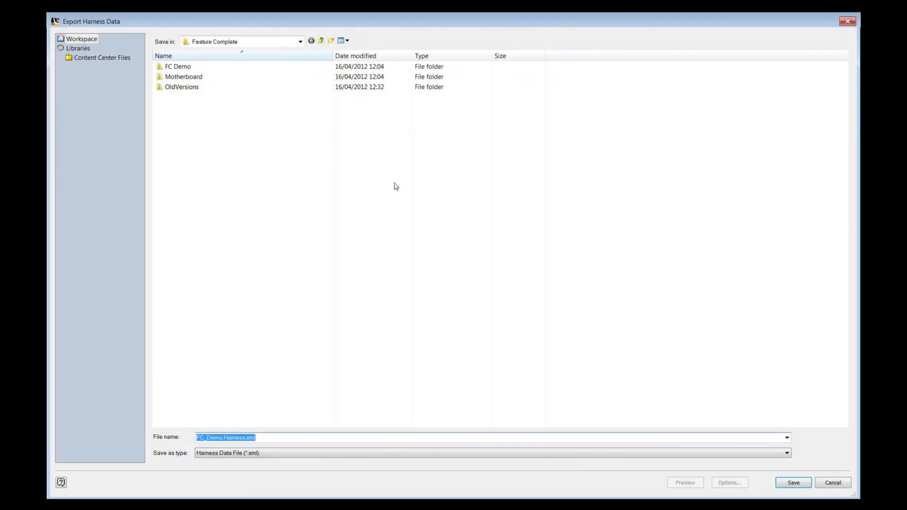
left_click(300, 41)
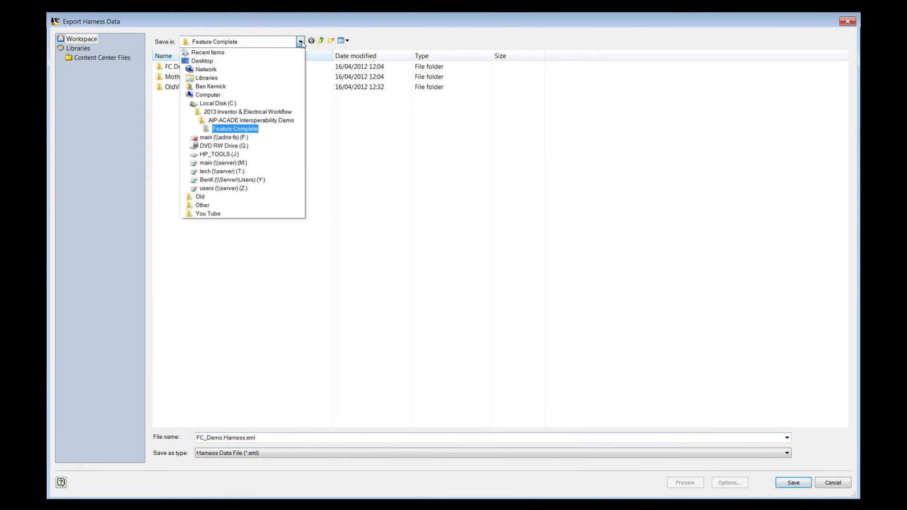
left_click(223, 113)
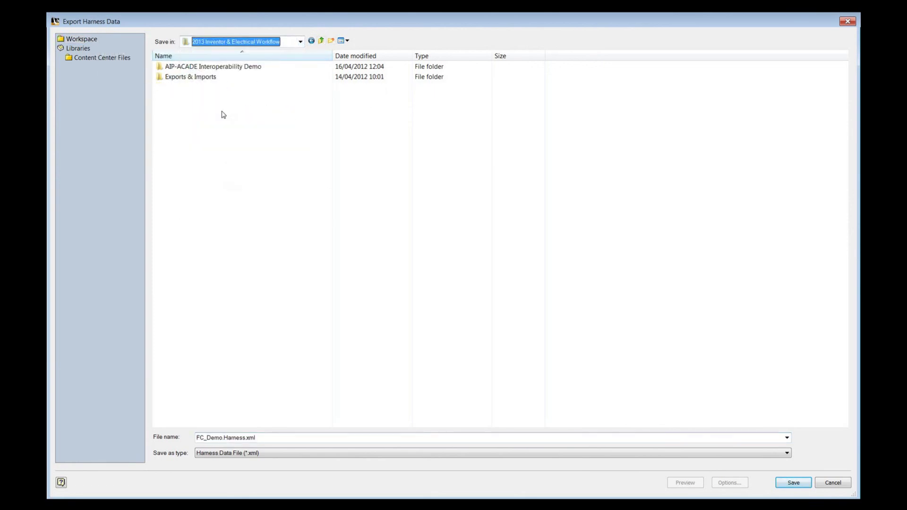
double_click(197, 77)
double_click(231, 437)
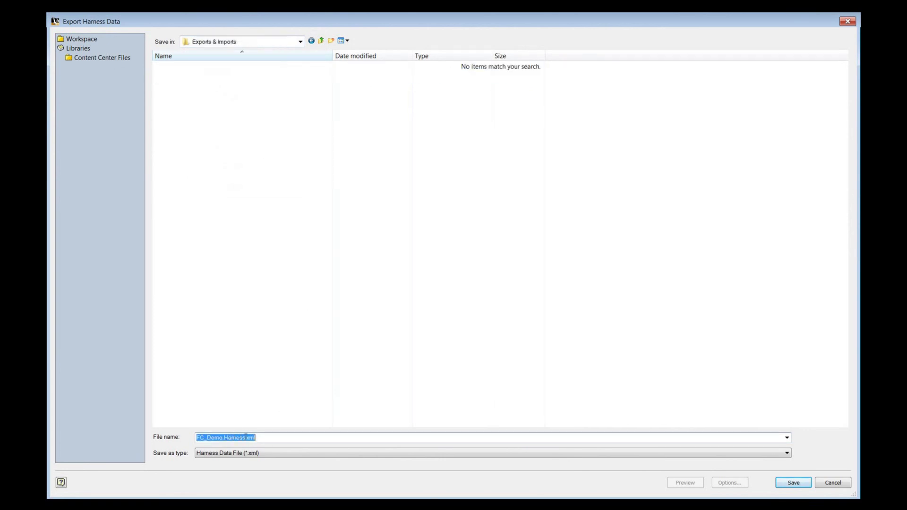
left_click_drag(245, 437, 172, 425)
type("Inventor E")
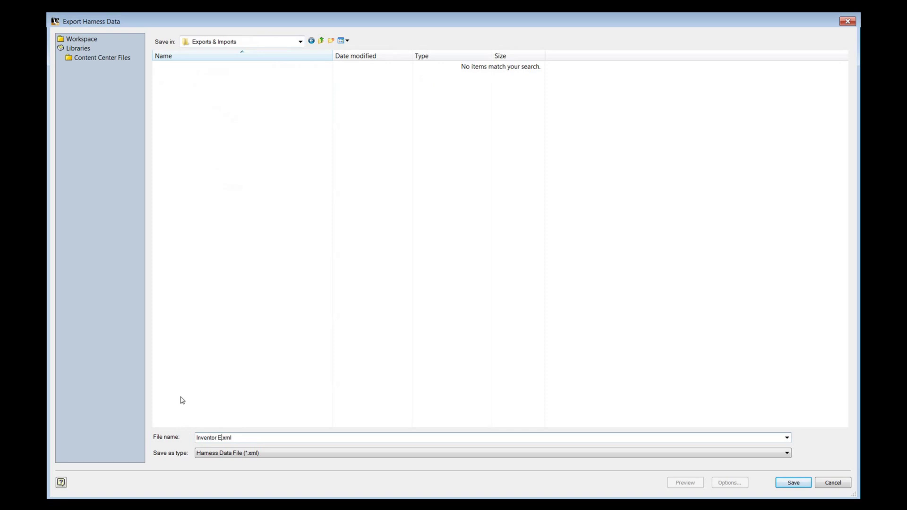
type("xport")
left_click(798, 483)
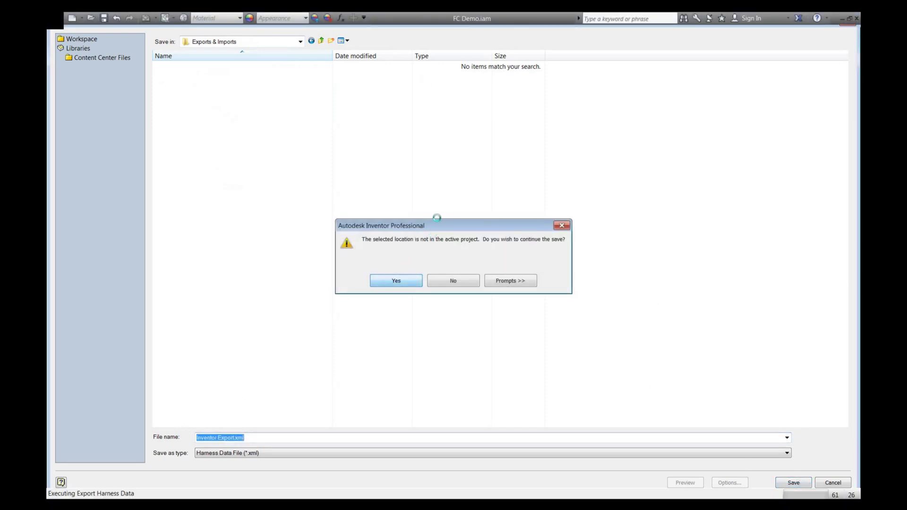
key("Return")
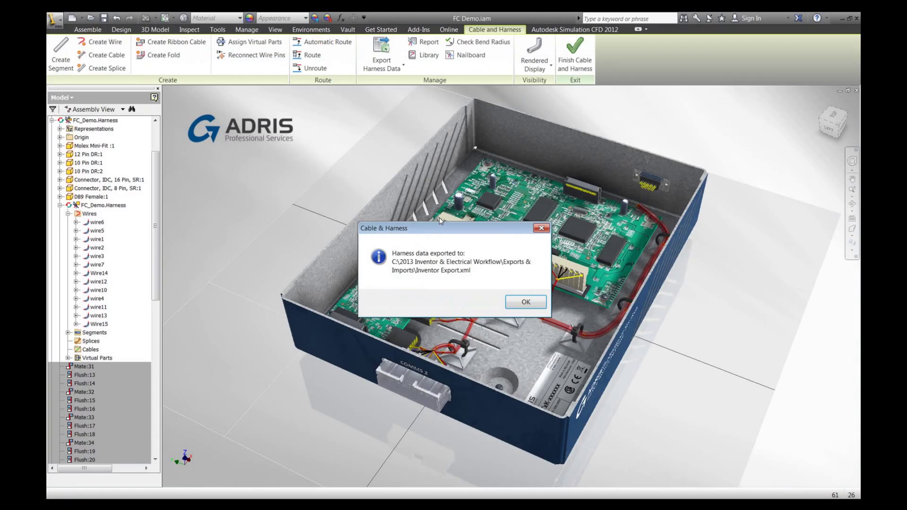
Step: Dismiss the export-finished message
left_click(541, 303)
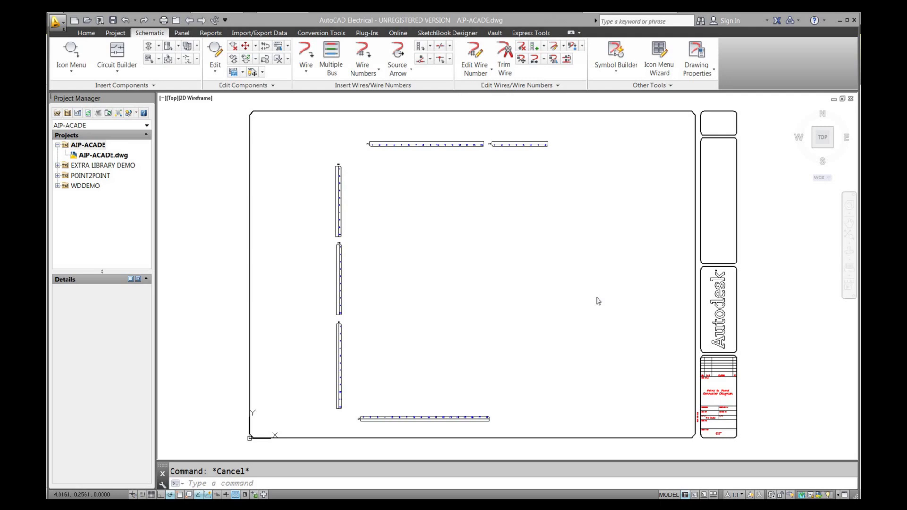
Step: Load connectors from Inventor Export.xml via Insert Connector (From List) and select J1 through P5
left_click(197, 50)
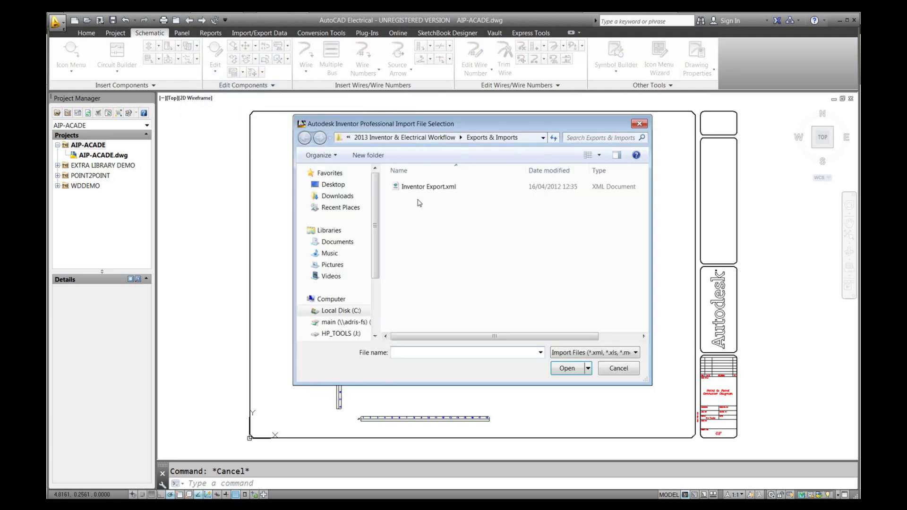
left_click(429, 188)
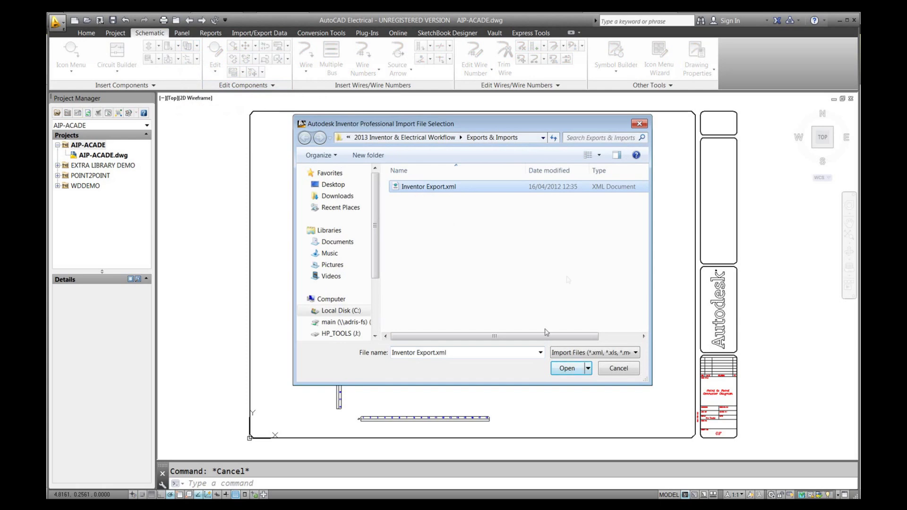
left_click(567, 369)
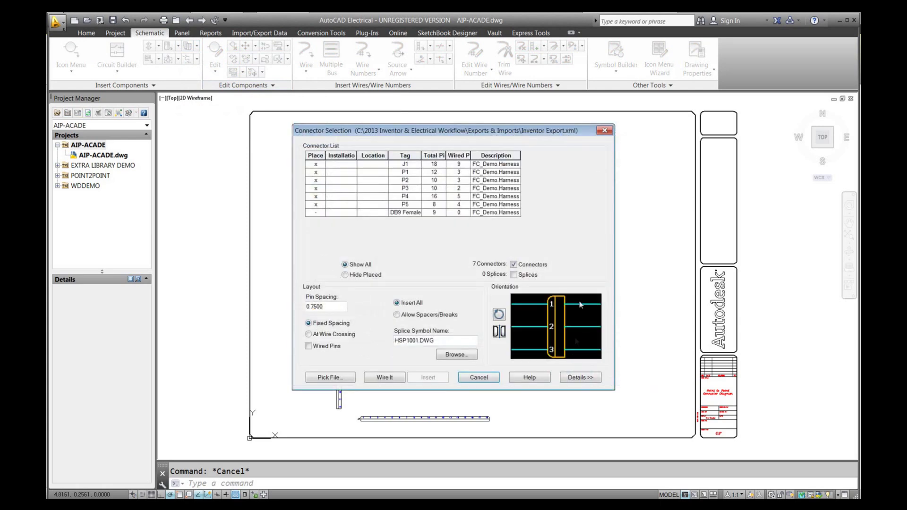
left_click_drag(492, 116, 693, 125)
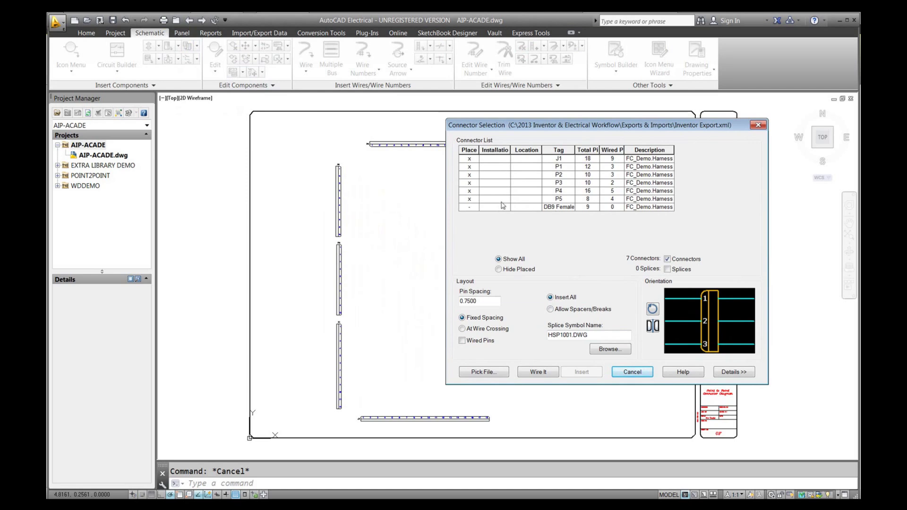
left_click_drag(500, 160, 499, 201)
Step: Wire connectors J1–P5 and place the DB9 Female connector at the top right beside P5
left_click(540, 374)
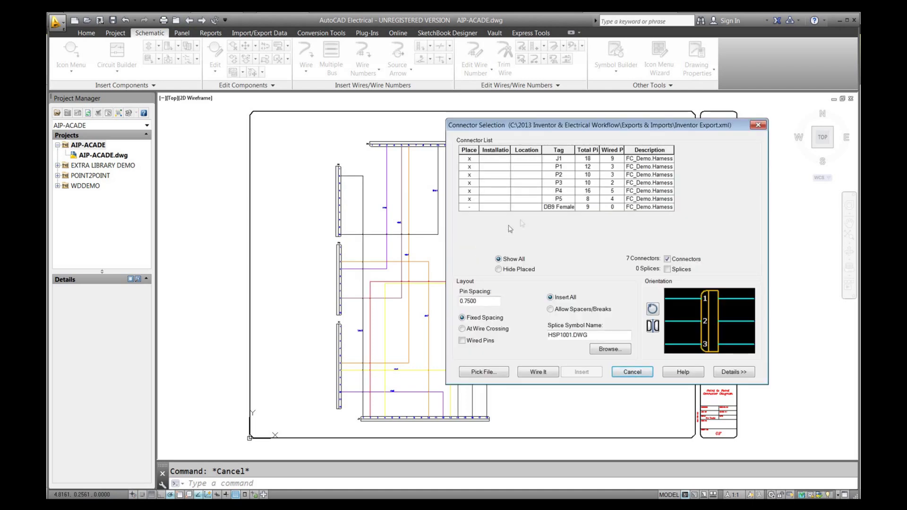
left_click(554, 207)
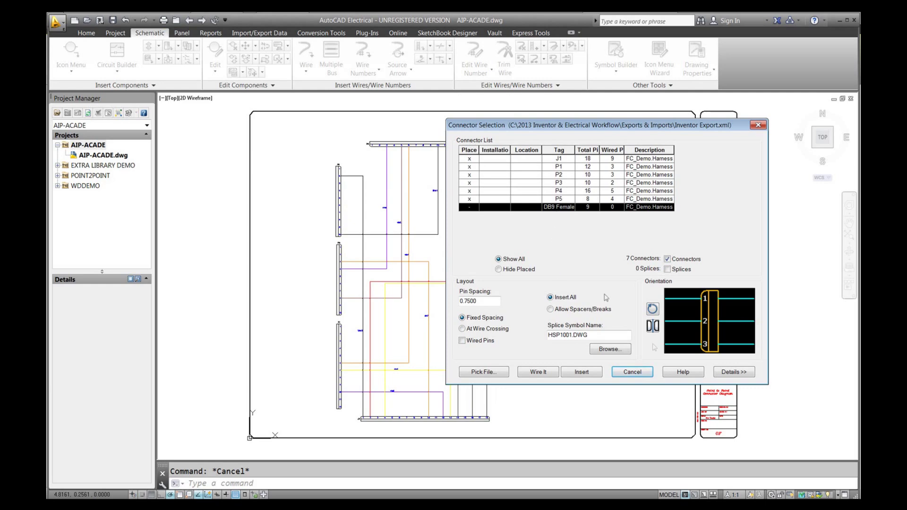
left_click(582, 372)
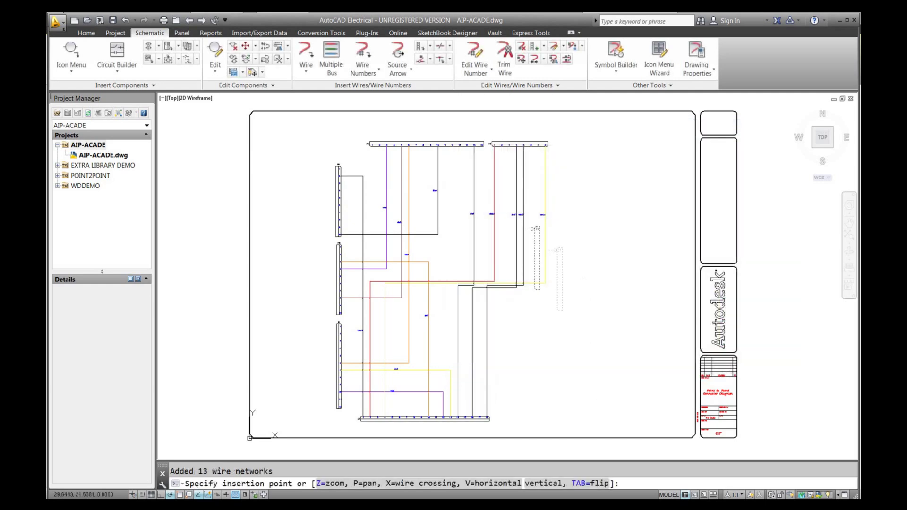
left_click(565, 145)
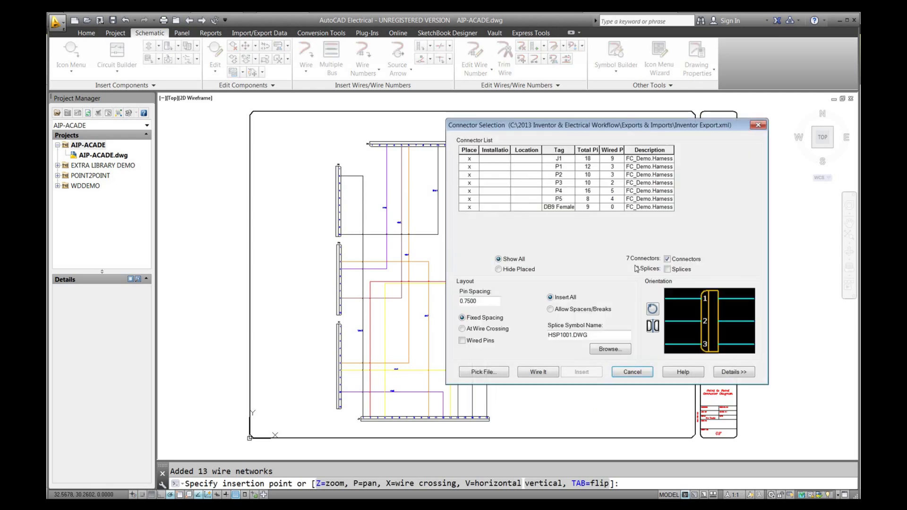
Step: Start a three-wire Multiple Bus from DB9 Female pins 1–3
left_click(643, 373)
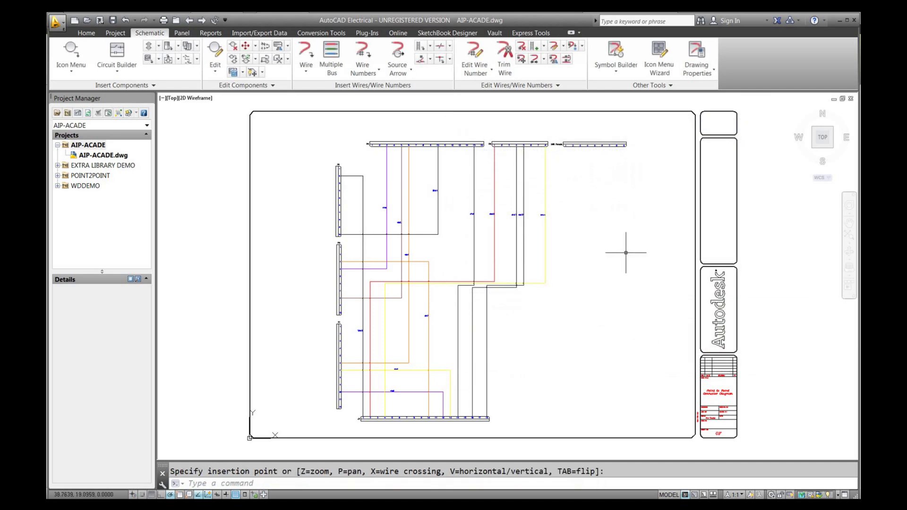
left_click(339, 69)
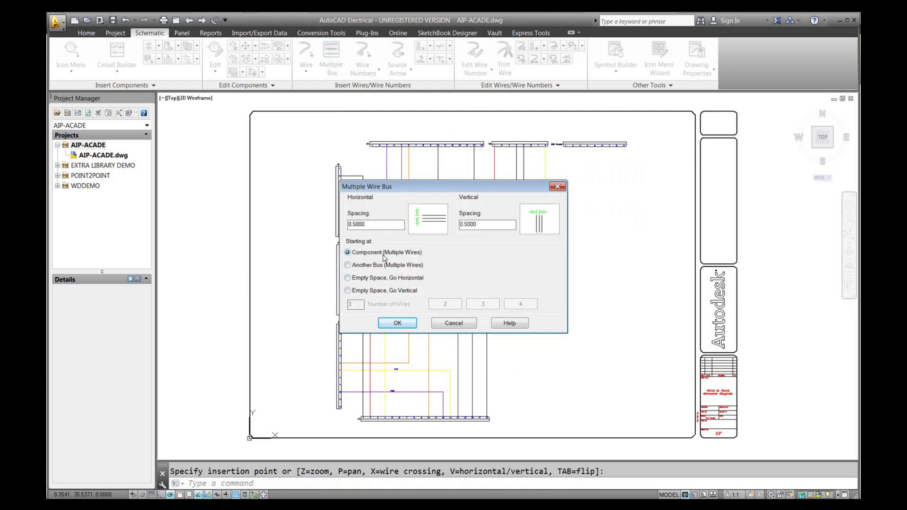
left_click(398, 323)
scroll(573, 162, "up", 4)
left_click(590, 185)
left_click(492, 127)
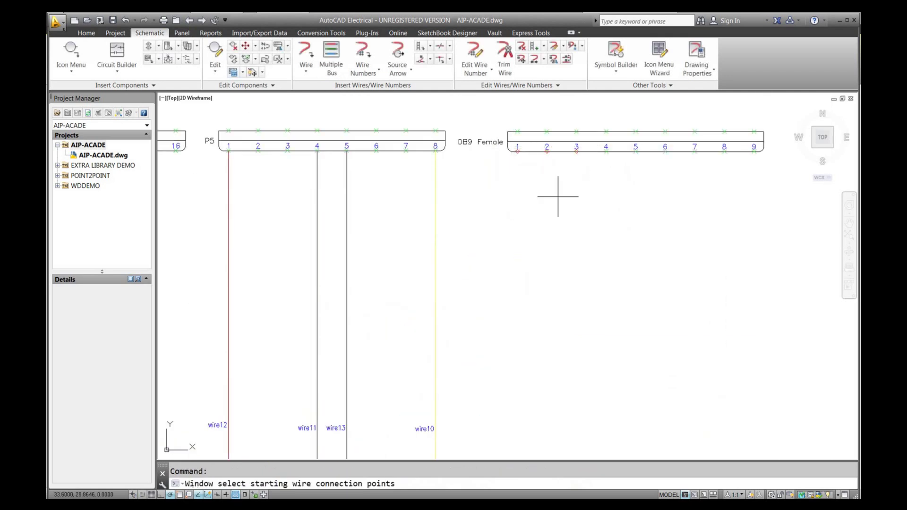
key("Return")
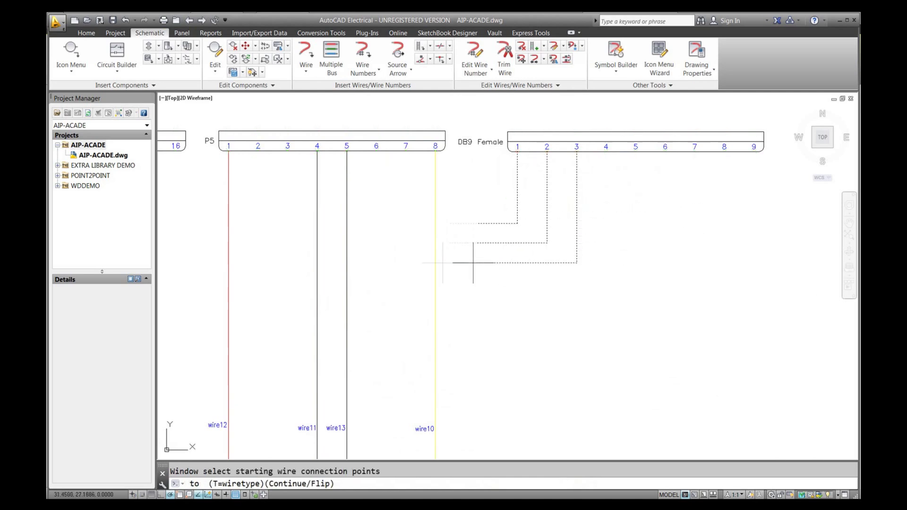
Step: Set the wire type to 22AWG-RED and end the three wires on P3 pins 3–5
scroll(489, 241, "down", 4)
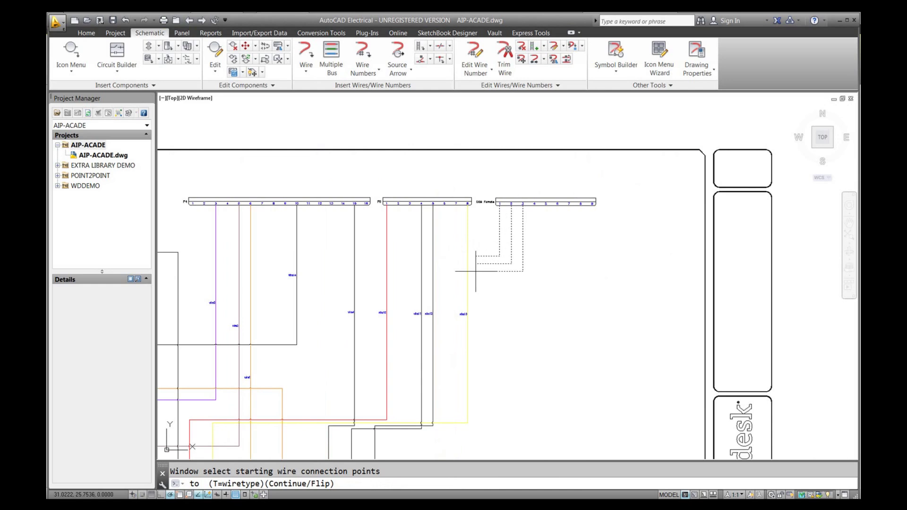
key("Return")
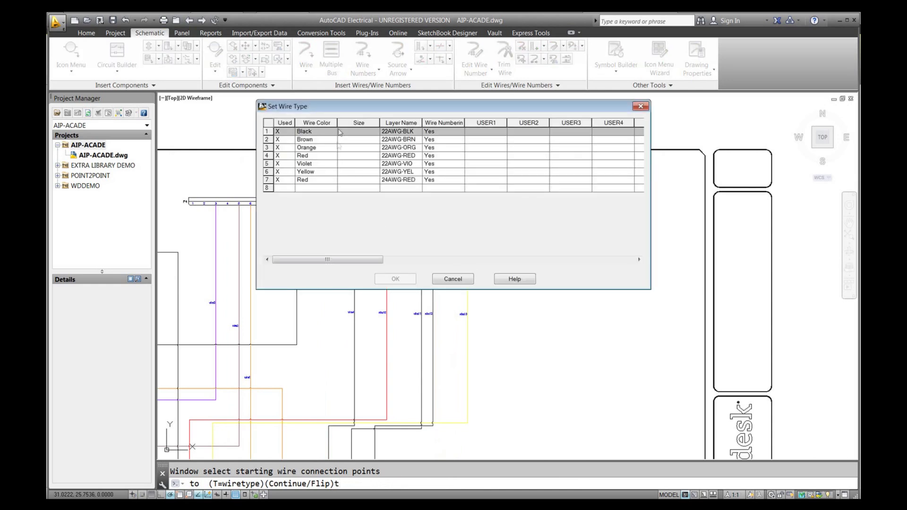
left_click(322, 156)
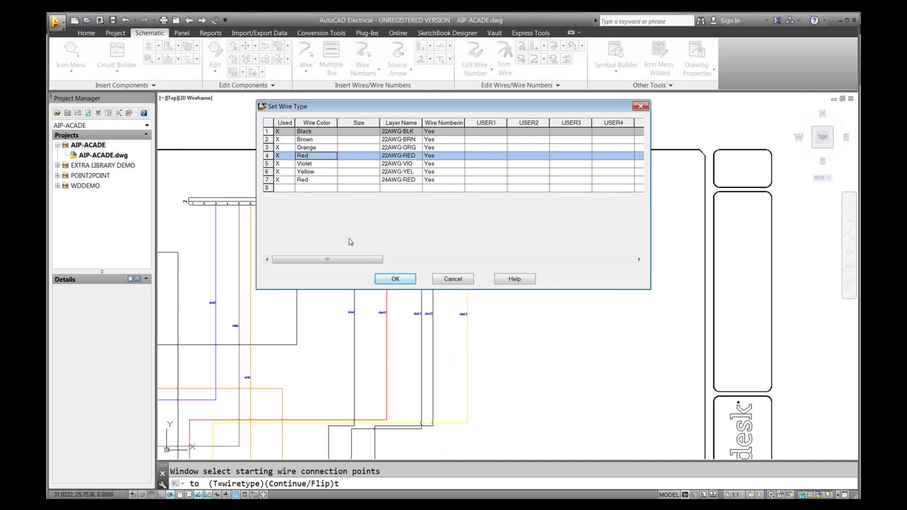
left_click(395, 279)
scroll(589, 247, "down", 4)
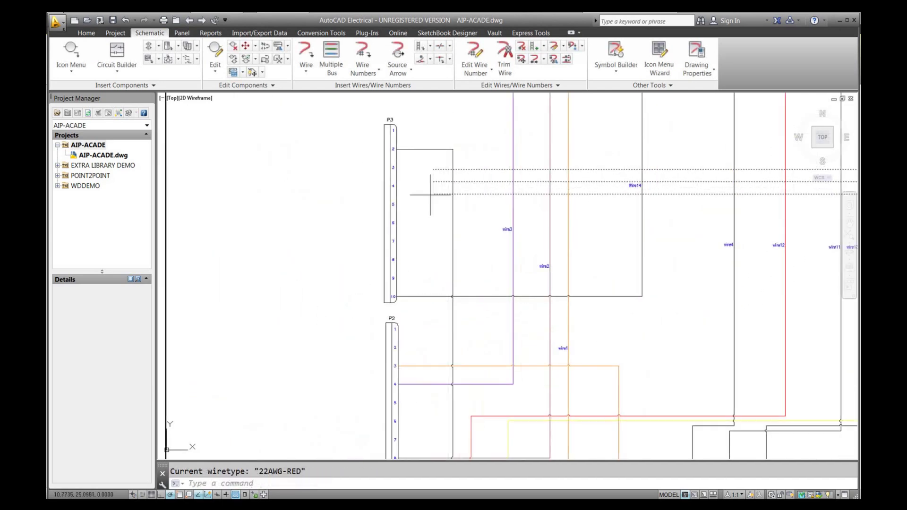
scroll(396, 204, "down", 5)
left_click(588, 174)
scroll(482, 244, "up", 5)
scroll(515, 186, "up", 2)
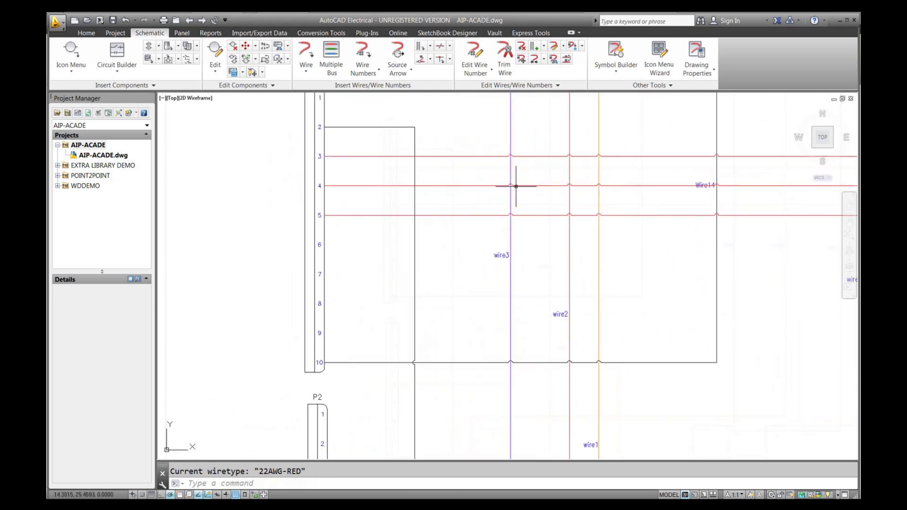
mouse_move(756, 189)
middle_mouse_down()
mouse_move(542, 205)
mouse_move(331, 197)
middle_mouse_up()
middle_click_drag(591, 202, 509, 201)
middle_click_drag(622, 257, 482, 258)
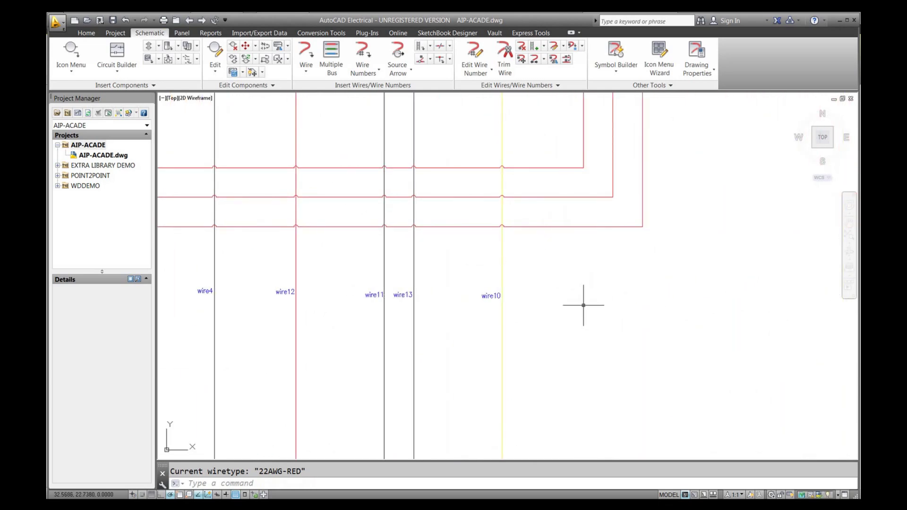
middle_click(567, 260)
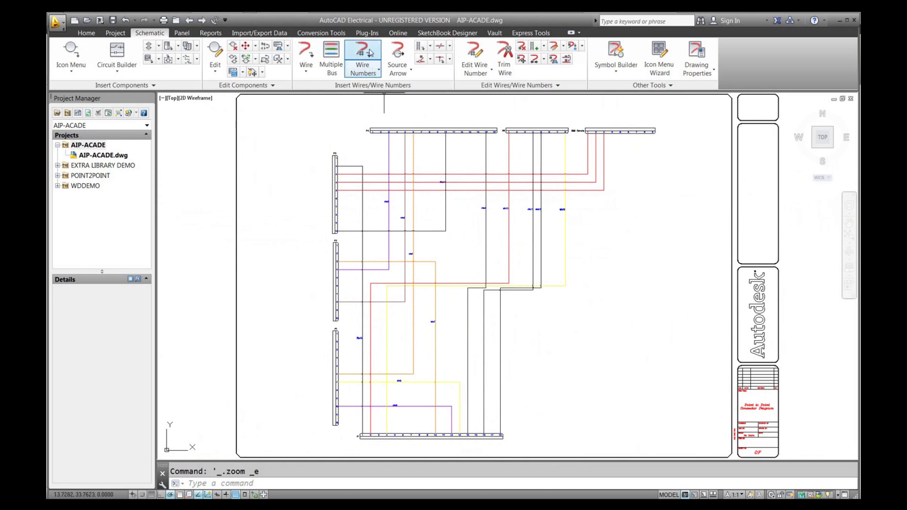
Step: Apply sequential wire numbers starting at Pwr1 to the three red DB9 wires
left_click(362, 52)
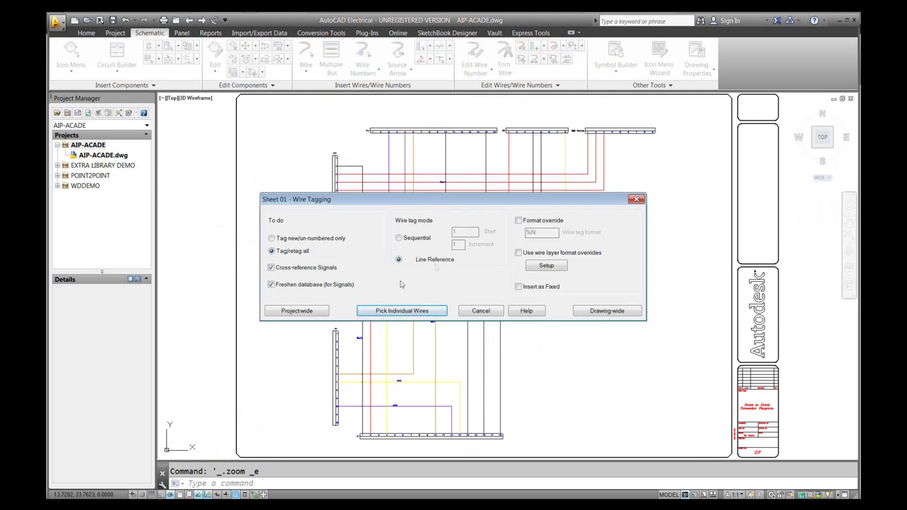
left_click(399, 237)
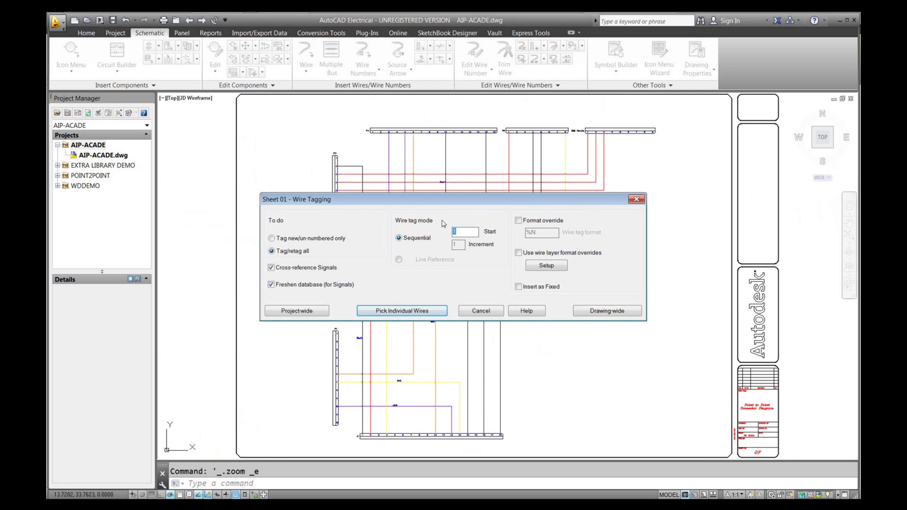
type("Pwr1")
left_click(416, 311)
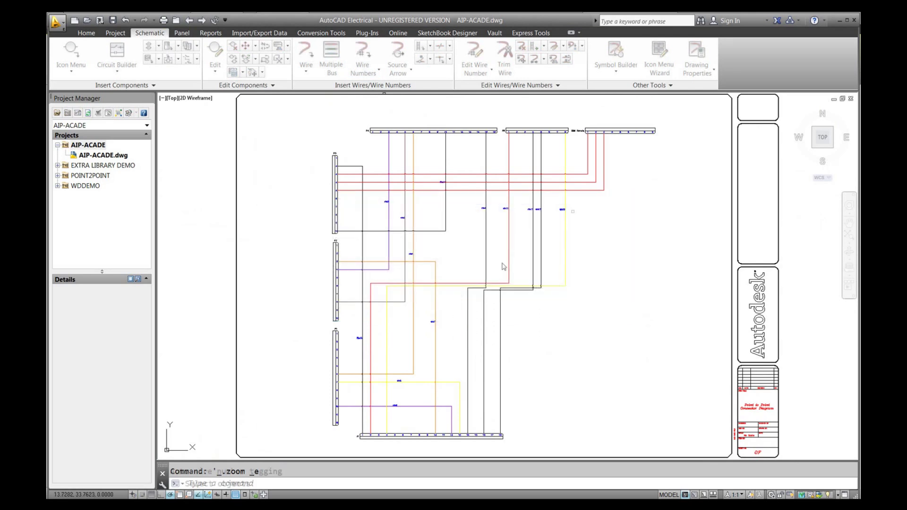
scroll(607, 152, "up", 6)
left_click(632, 186)
left_click(488, 223)
key("Return")
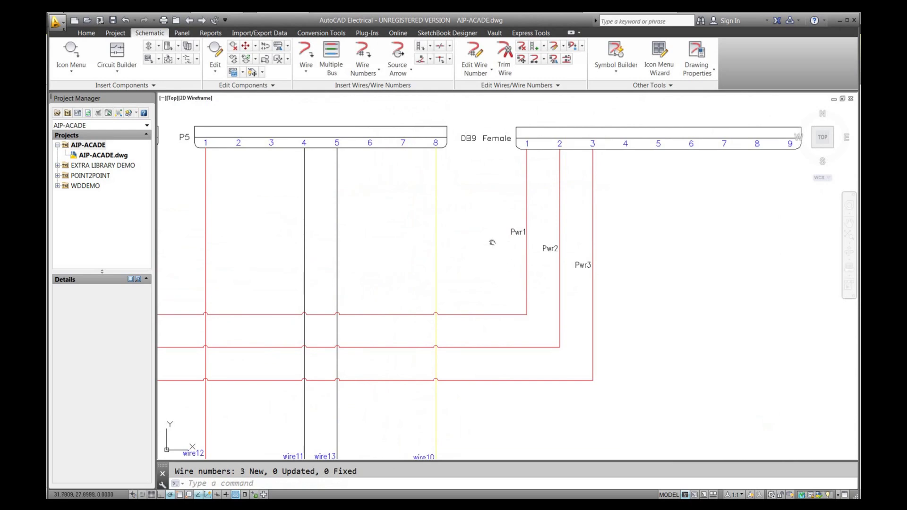
middle_click(492, 242)
middle_click(492, 242)
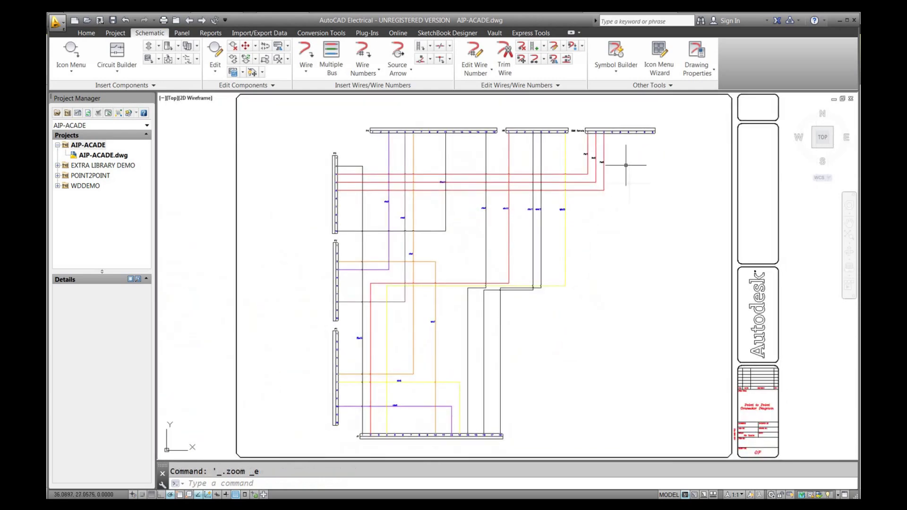
Step: Retag the DB9 Female connector as P6 and save AIP-ACADE.dwg
left_click(625, 131)
right_click(626, 133)
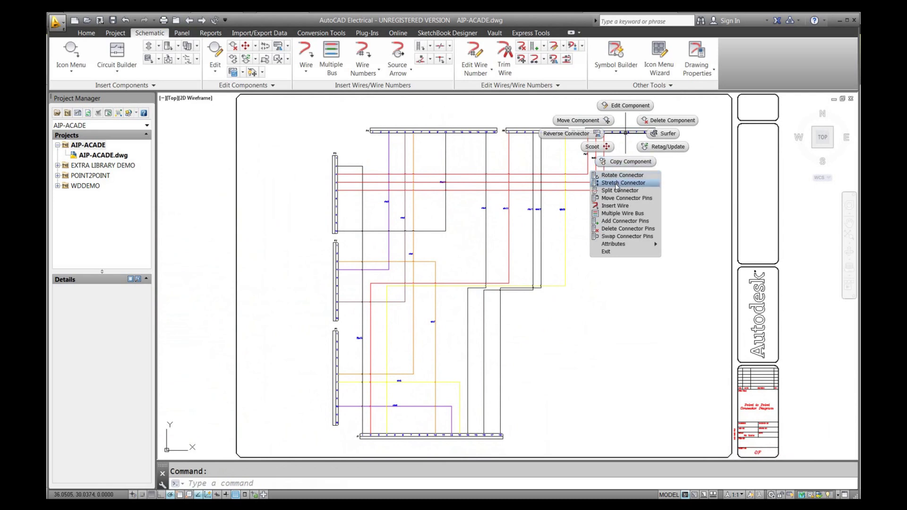
left_click(629, 106)
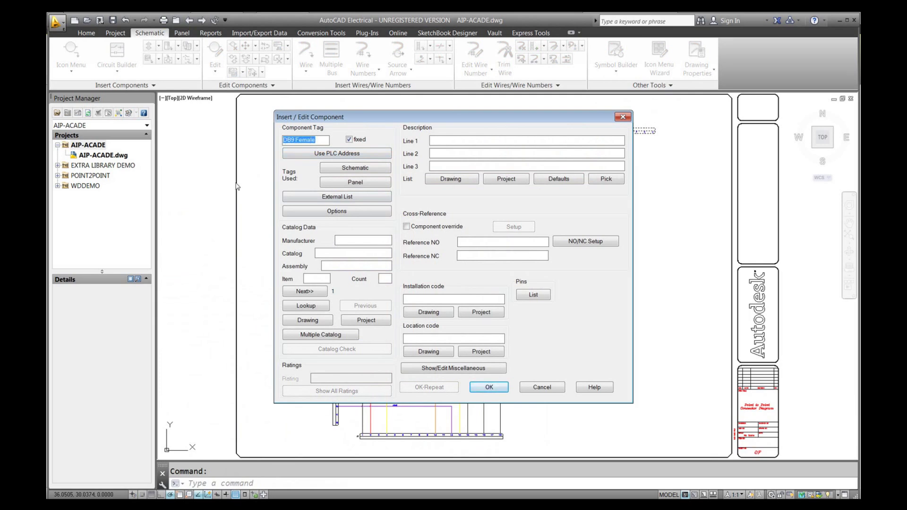
type("P6")
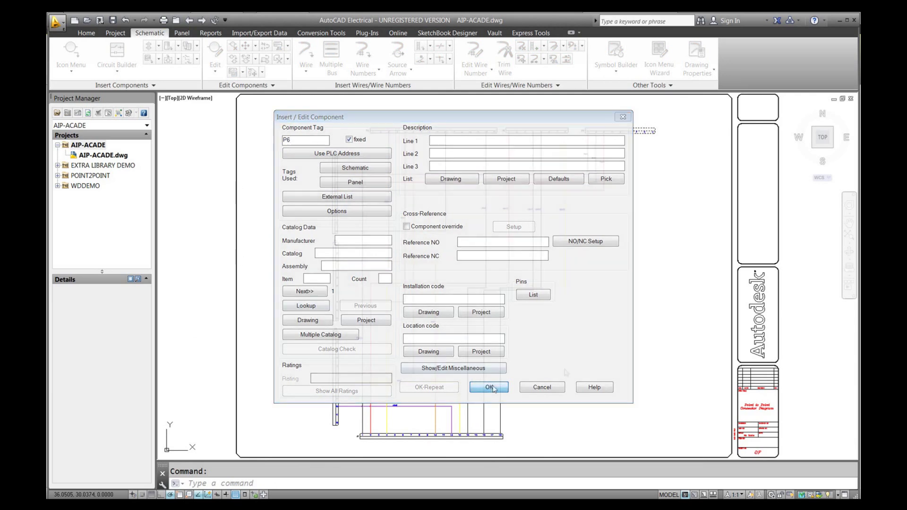
left_click(487, 387)
left_click(113, 19)
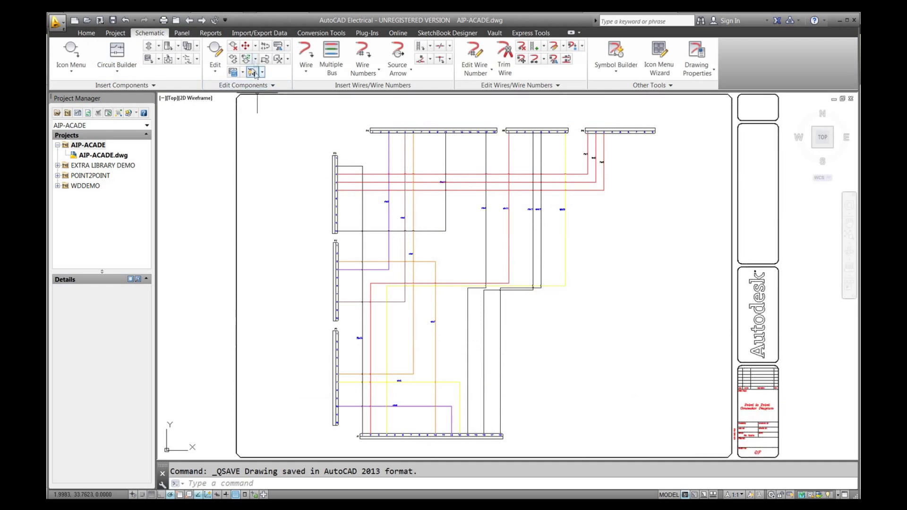
Step: Export the active drawing for Inventor as Acad Export.xml in the Exports & Imports folder
left_click(260, 33)
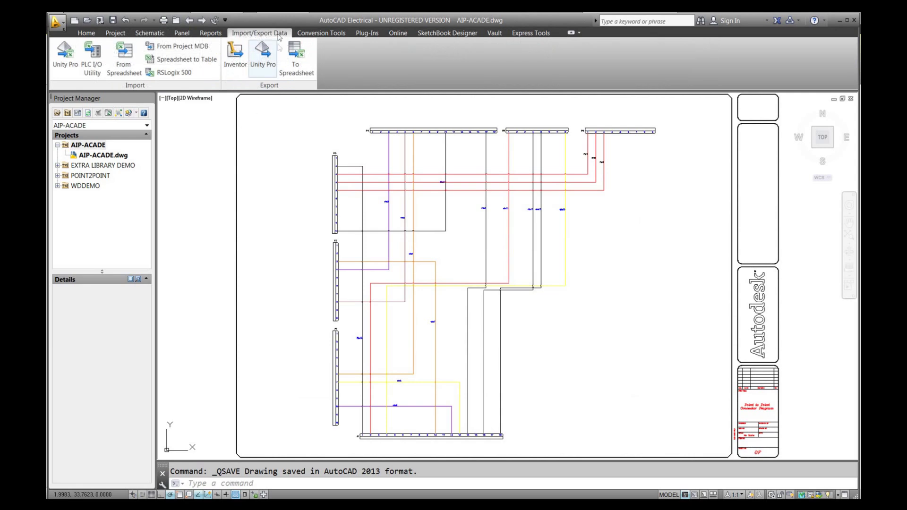
left_click(235, 52)
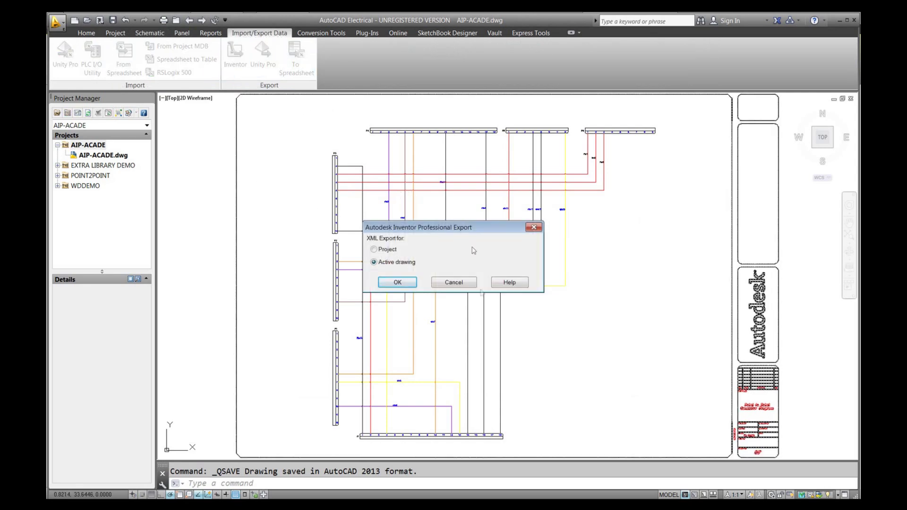
left_click(397, 282)
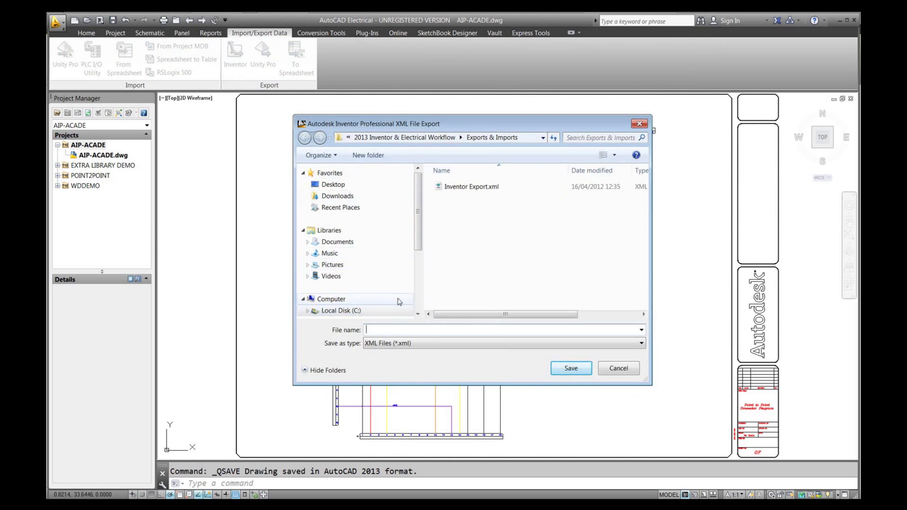
type("Acad Export")
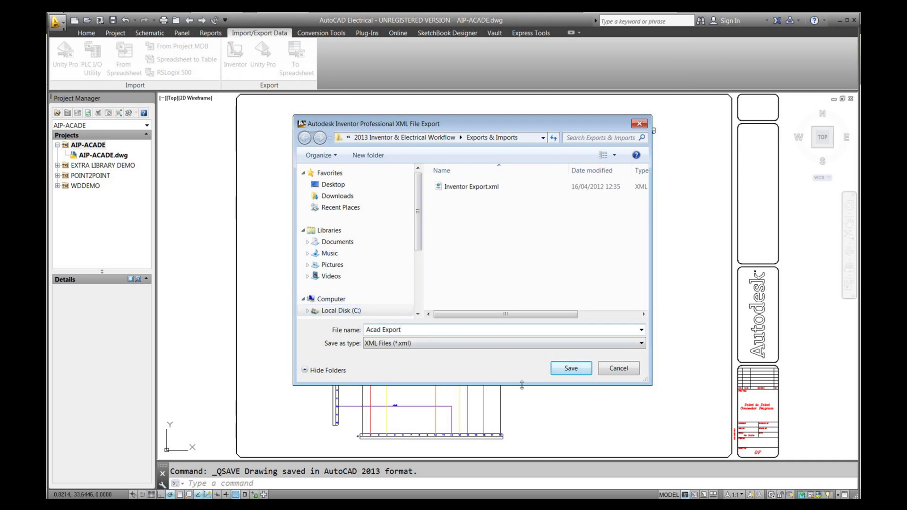
left_click(572, 369)
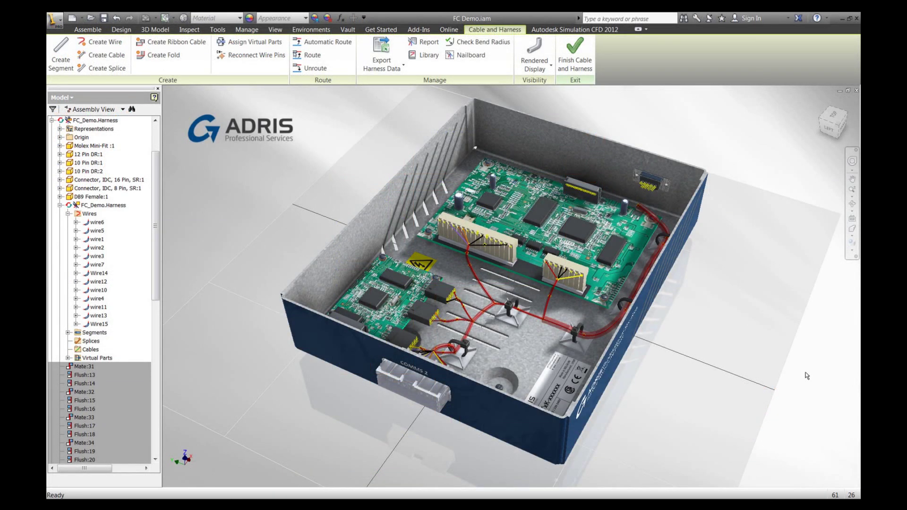
Step: Import Acad Export.xml from the Exports & Imports folder and review the imported harness data
scroll(104, 141, "up", 3)
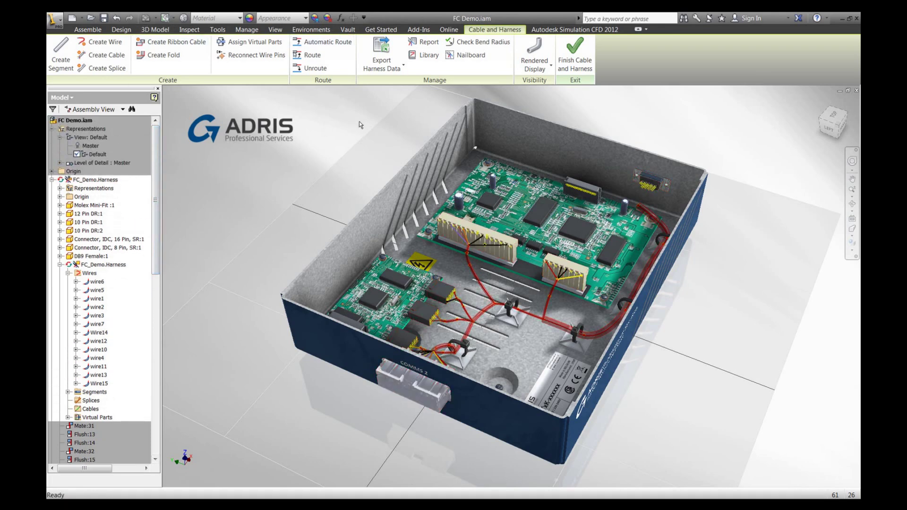
left_click(395, 70)
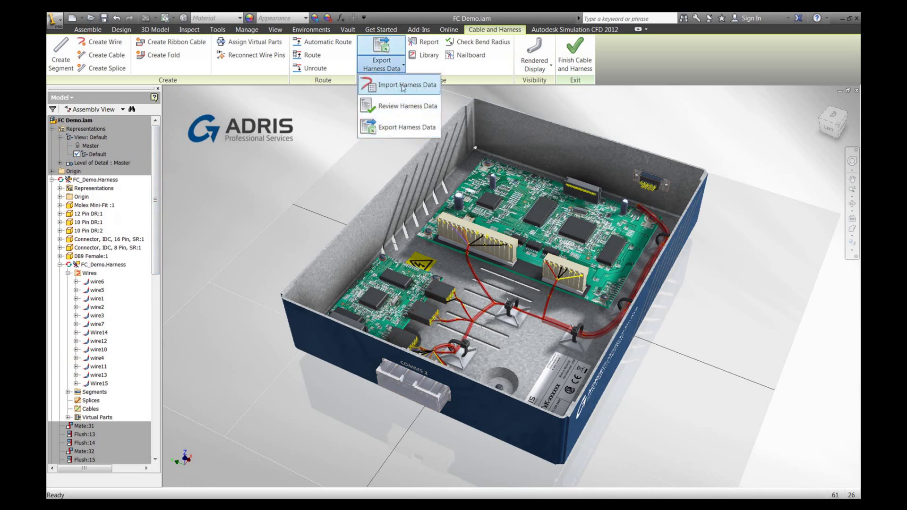
left_click(401, 88)
left_click(399, 124)
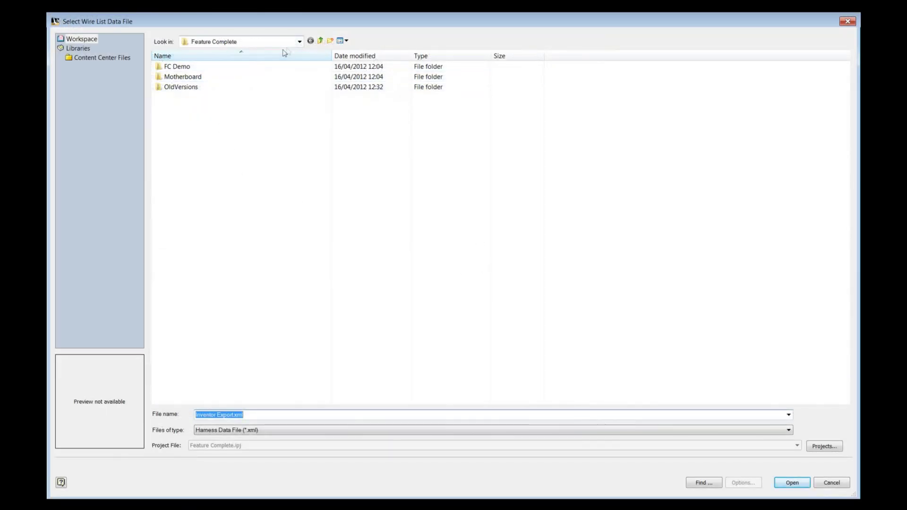
left_click(300, 42)
left_click(238, 114)
double_click(189, 76)
left_click(189, 67)
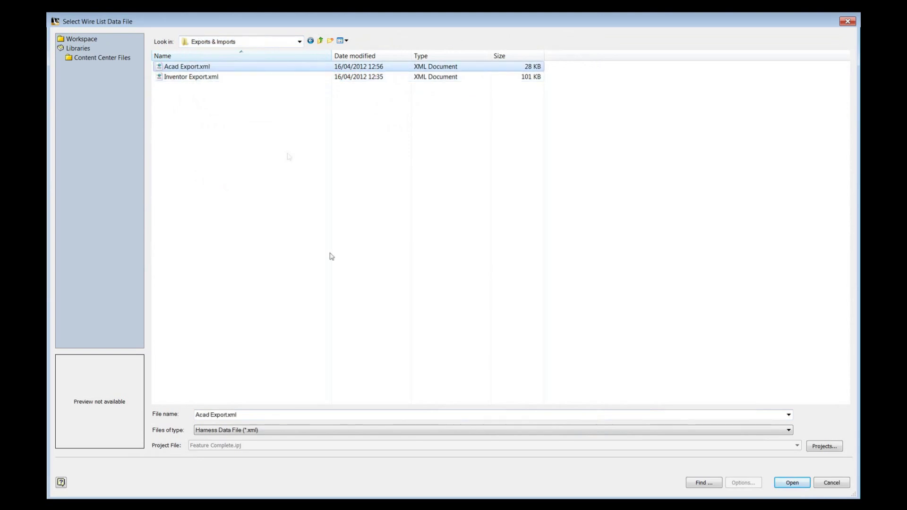
left_click(790, 482)
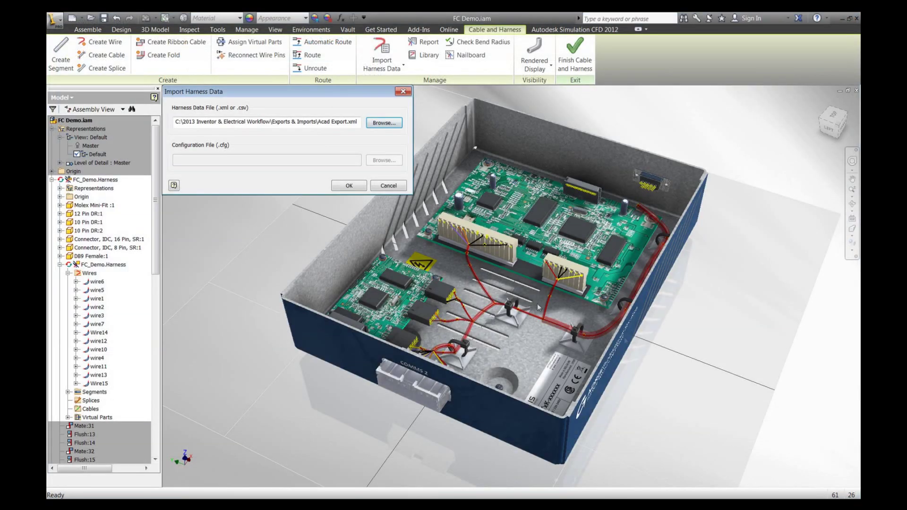
left_click(355, 189)
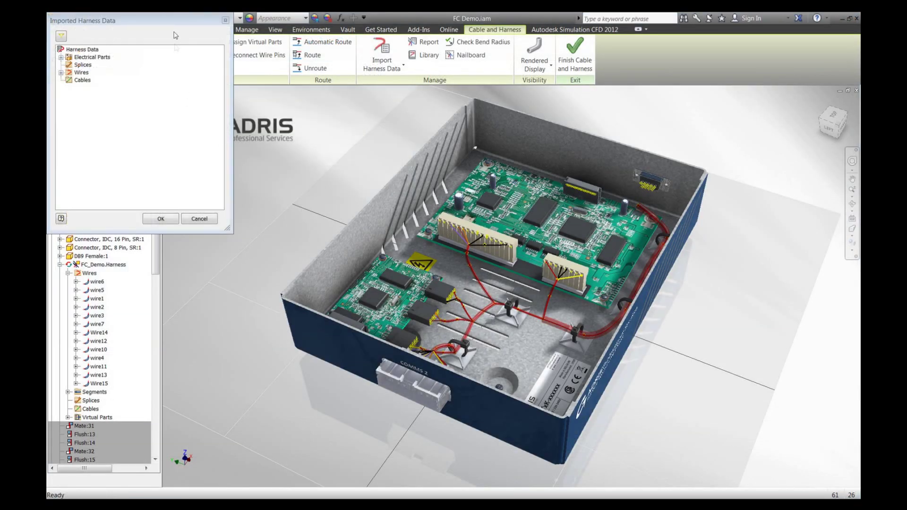
left_click_drag(177, 23, 308, 113)
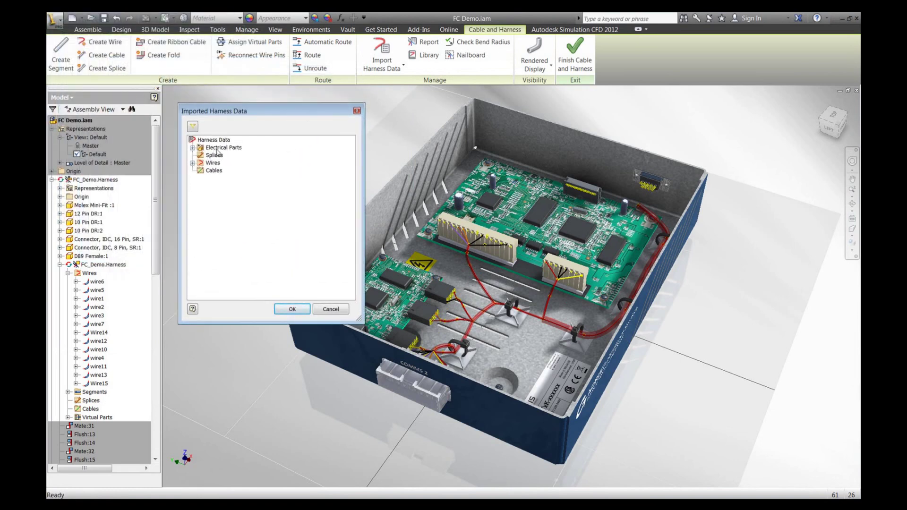
Step: Assign imported connector P6 to the existing DB9 Female part in the model
left_click(192, 148)
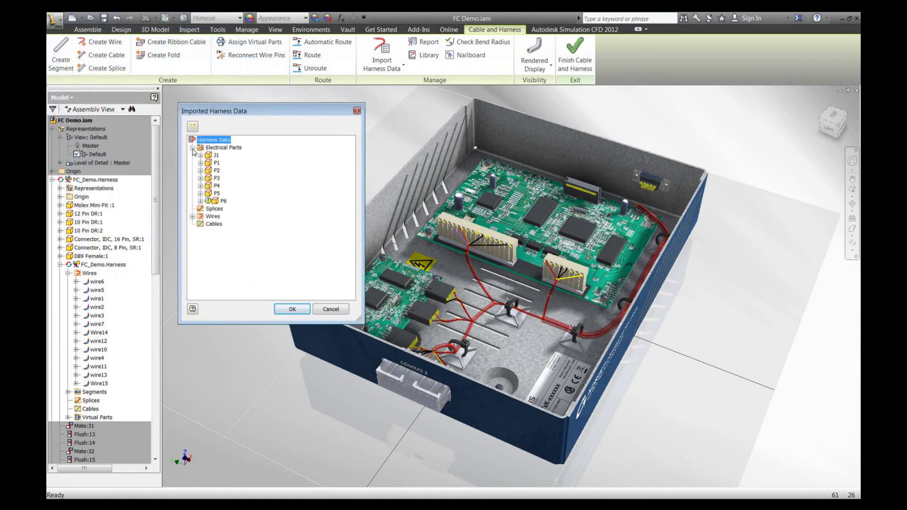
right_click(220, 202)
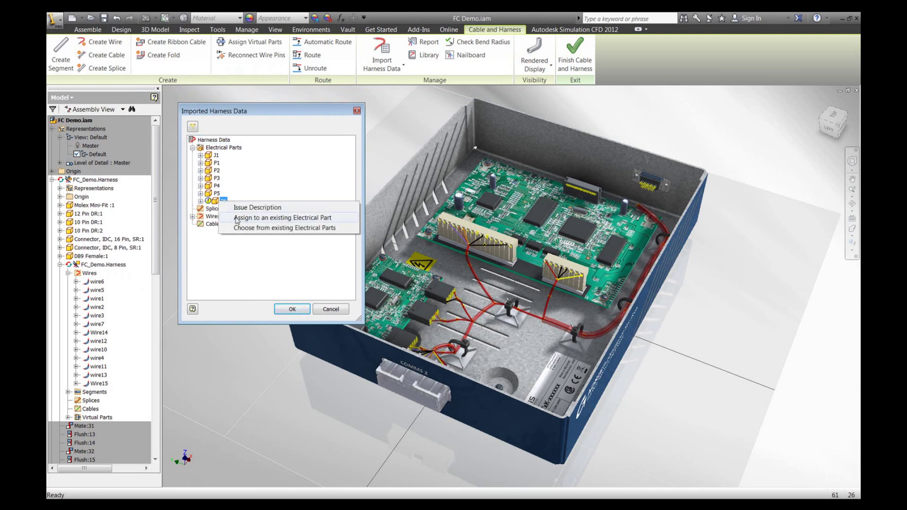
left_click(257, 220)
left_click(648, 193)
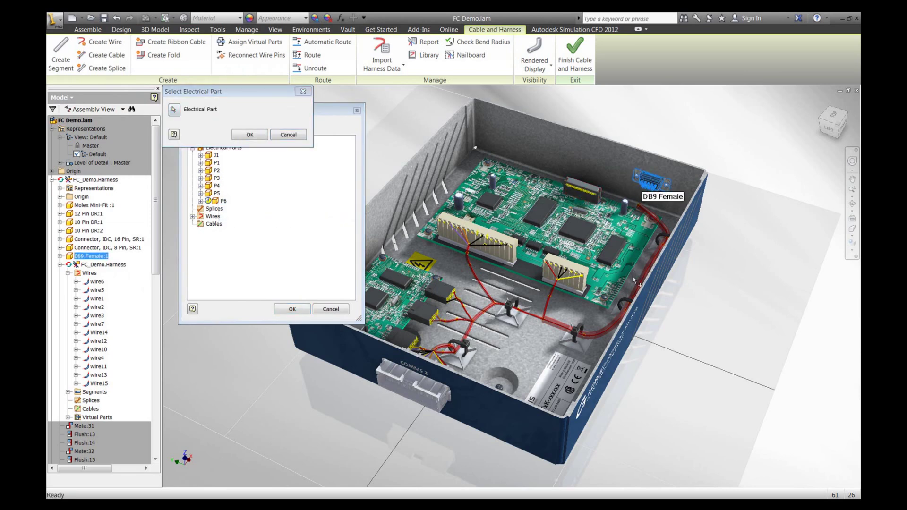
left_click(250, 136)
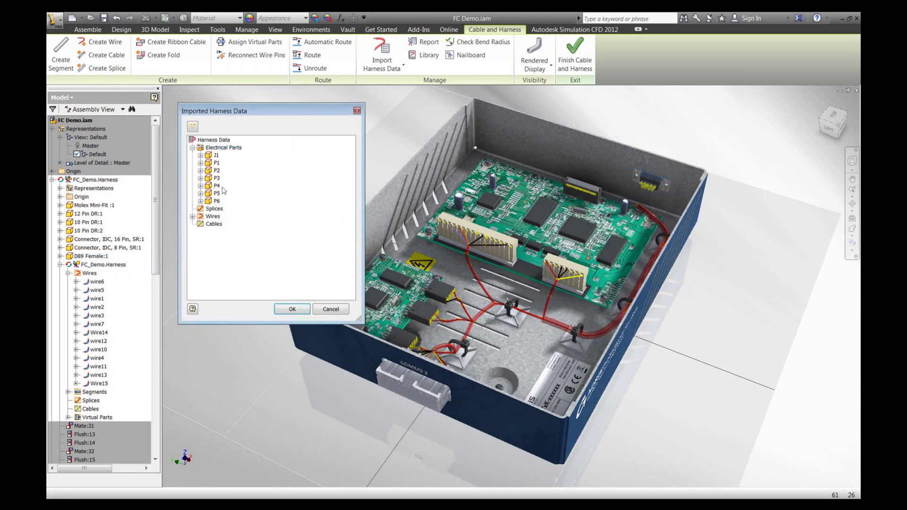
Step: Check Wire15's duplicated wire ID warning and accept the imported harness data
left_click(192, 217)
scroll(351, 218, "down", 3)
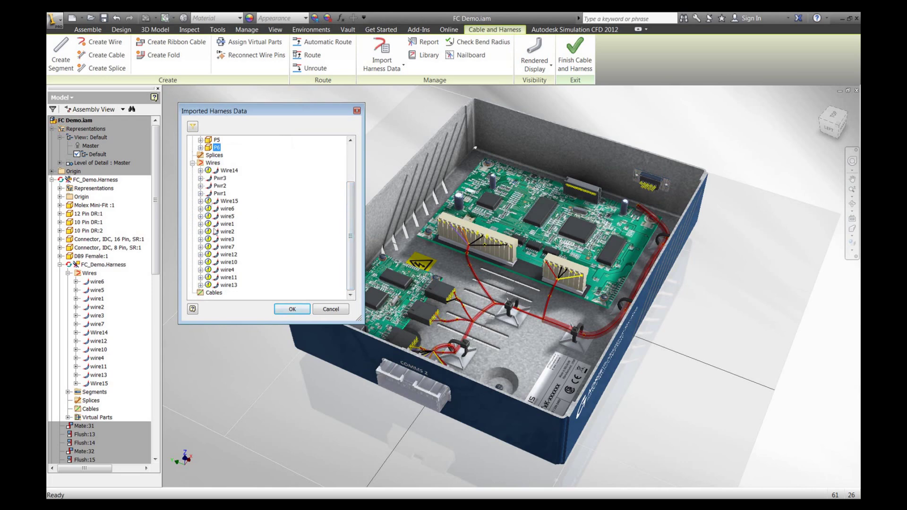
right_click(209, 202)
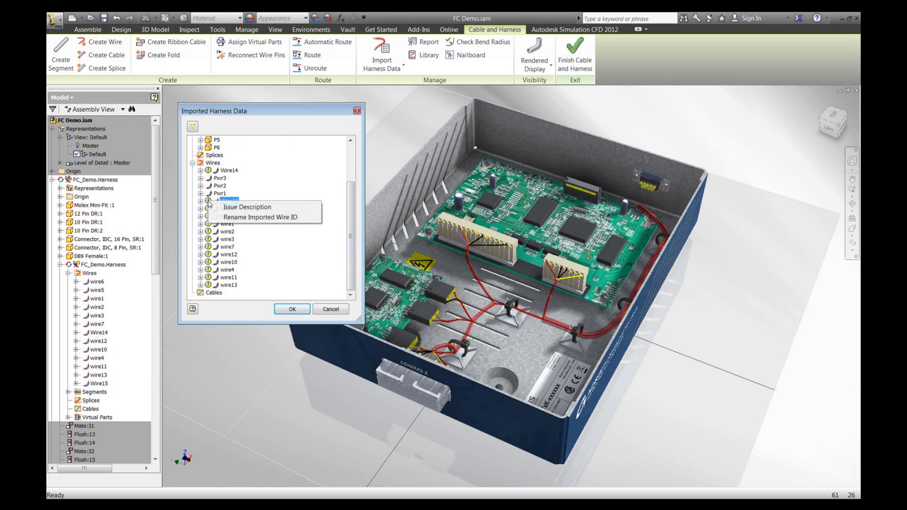
left_click(232, 210)
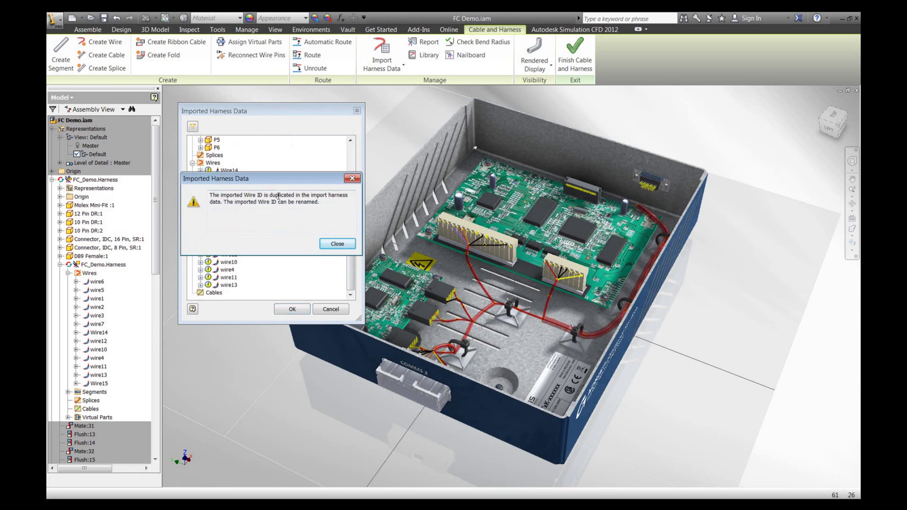
left_click(336, 243)
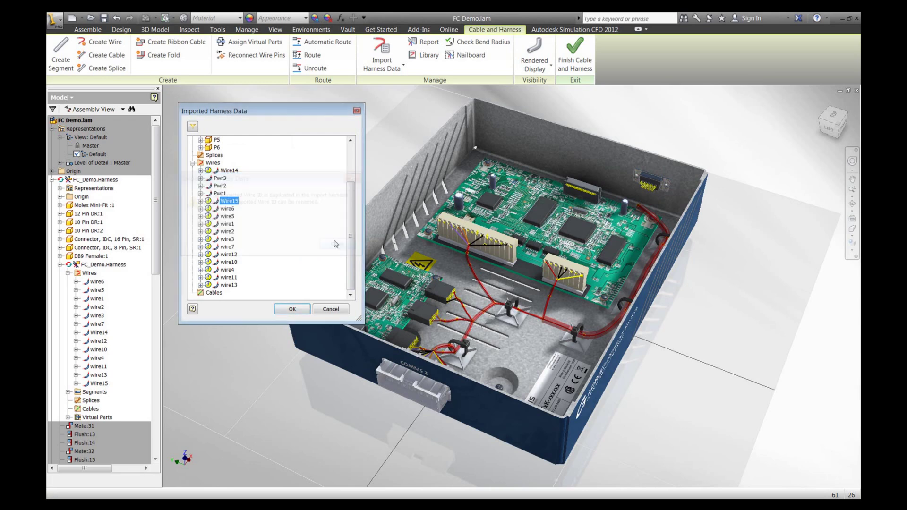
left_click_drag(351, 236, 351, 199)
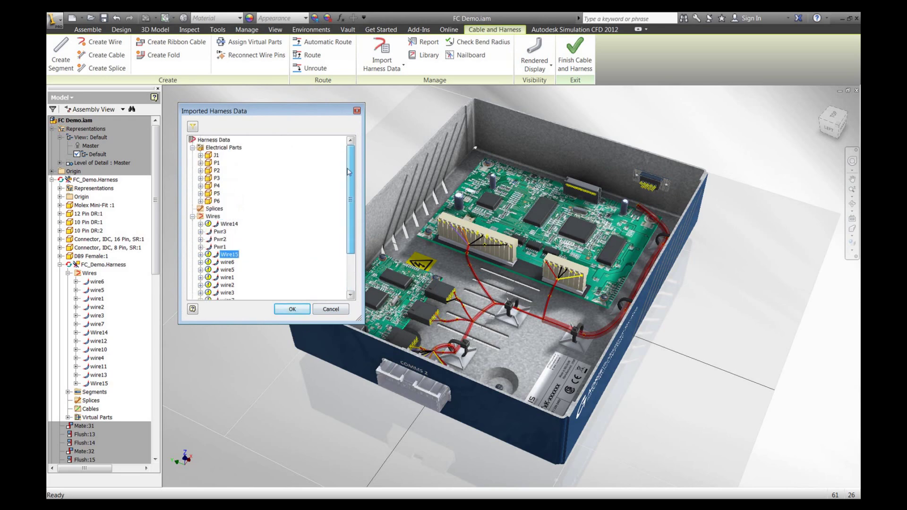
left_click(286, 310)
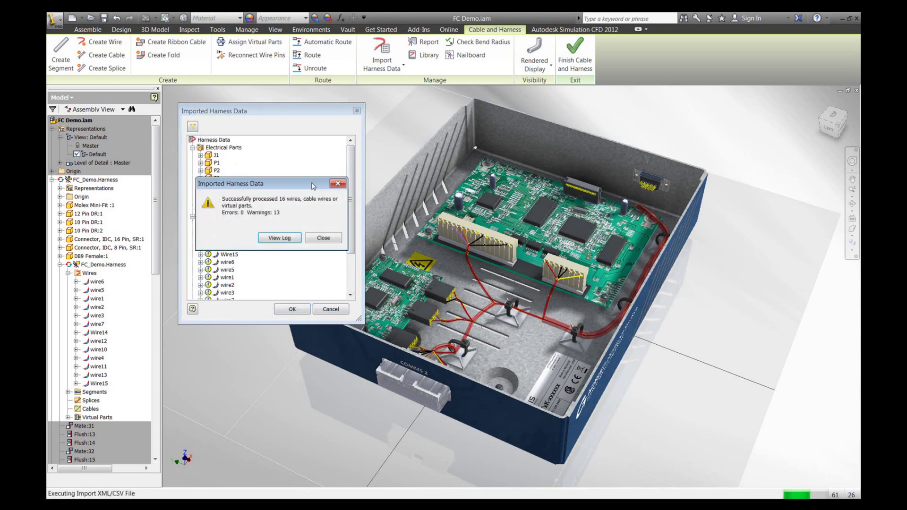
left_click(324, 238)
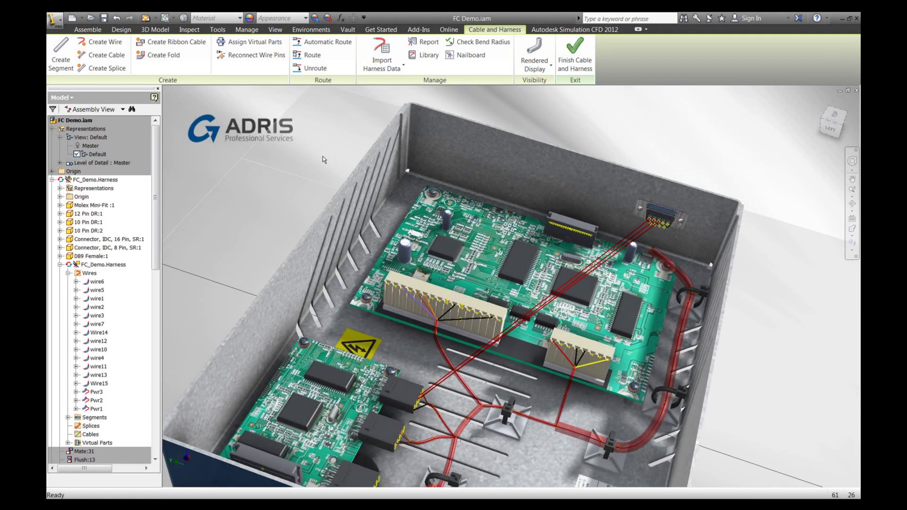
Step: Auto-route all unrouted wires, display them rendered, finish the harness and save
left_click(315, 44)
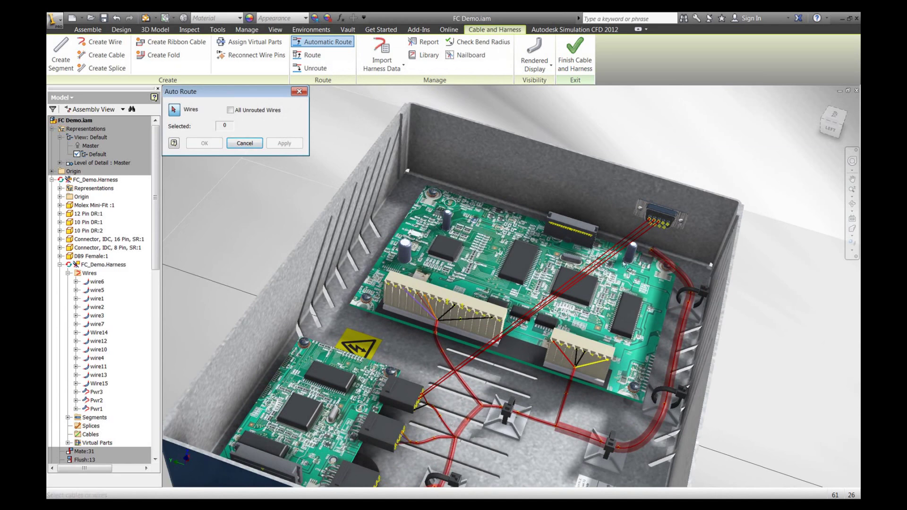
left_click(231, 110)
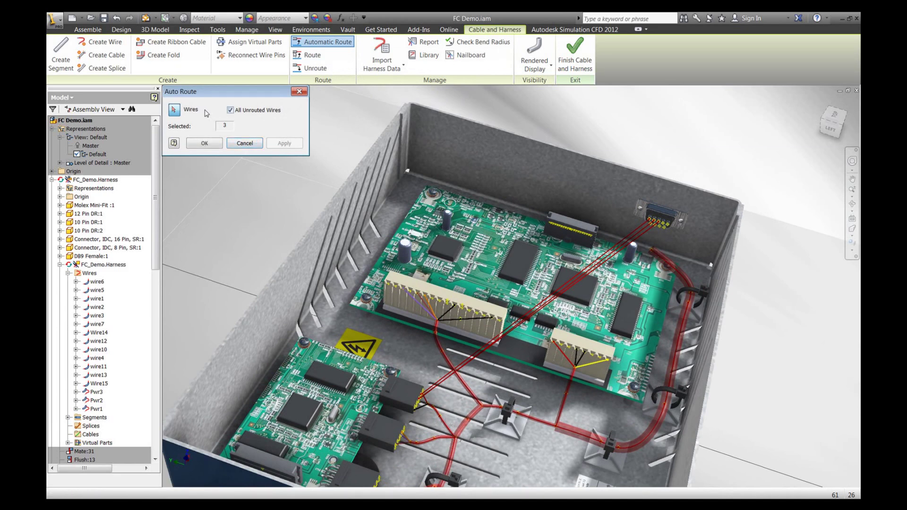
left_click(204, 143)
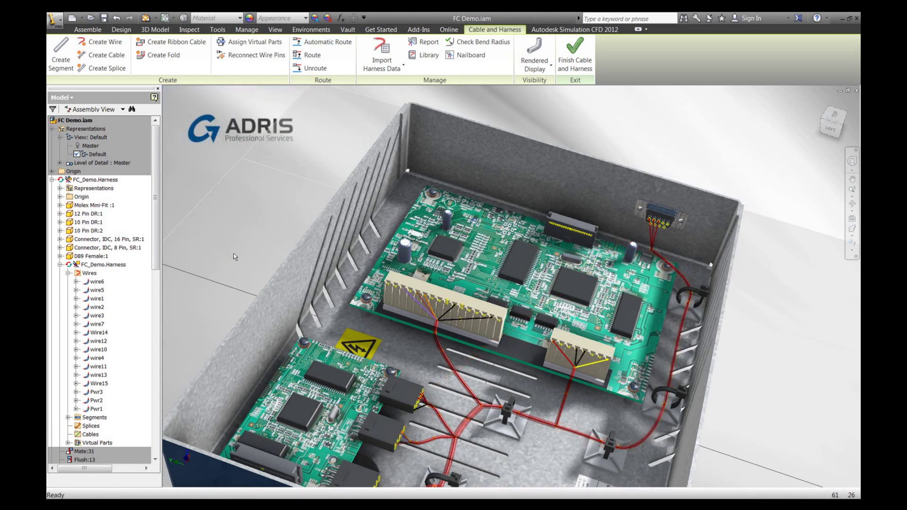
left_click(538, 69)
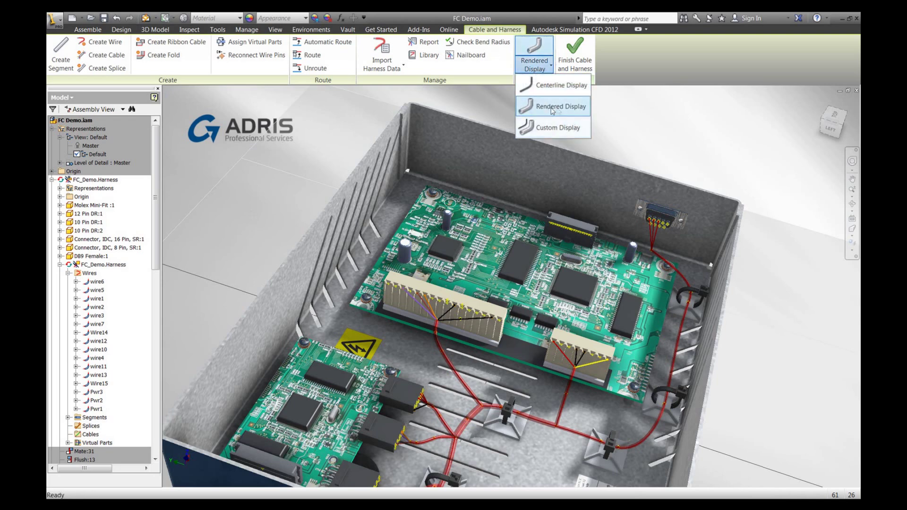
left_click(549, 108)
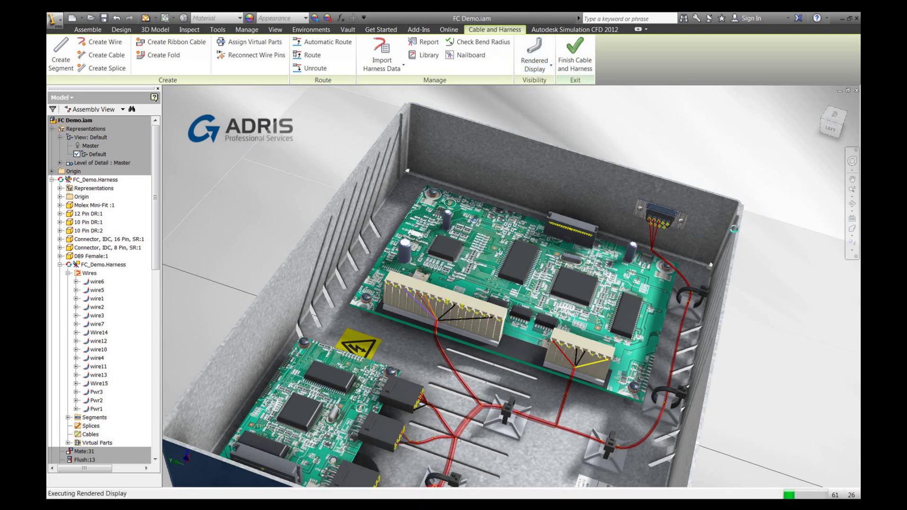
left_click(576, 57)
left_click(103, 18)
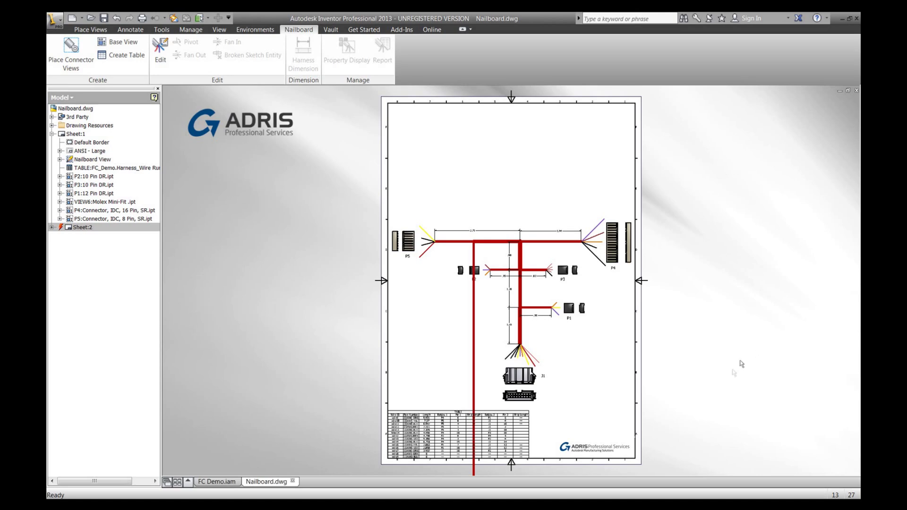
middle_click_drag(695, 367, 701, 296)
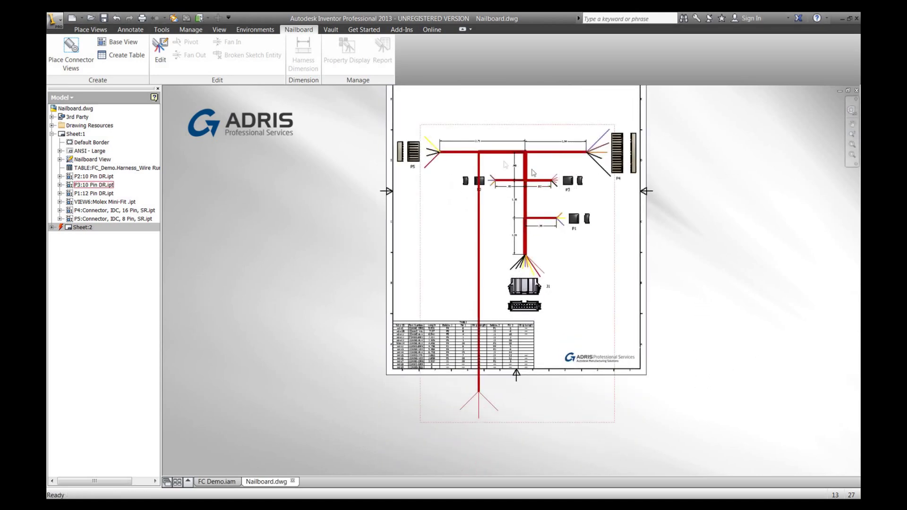
left_click(501, 345)
key("Escape")
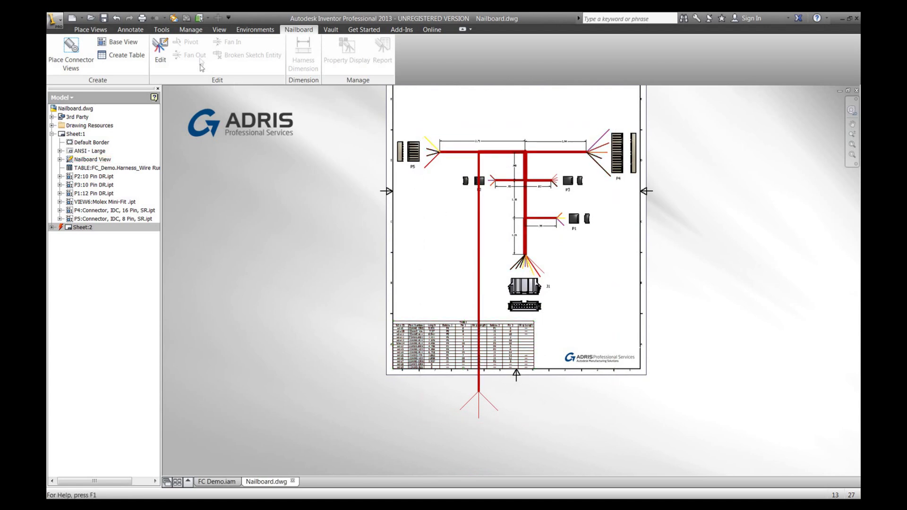
Step: Pivot the lower harness branch at the junction near P5 to point straight up
left_click(161, 49)
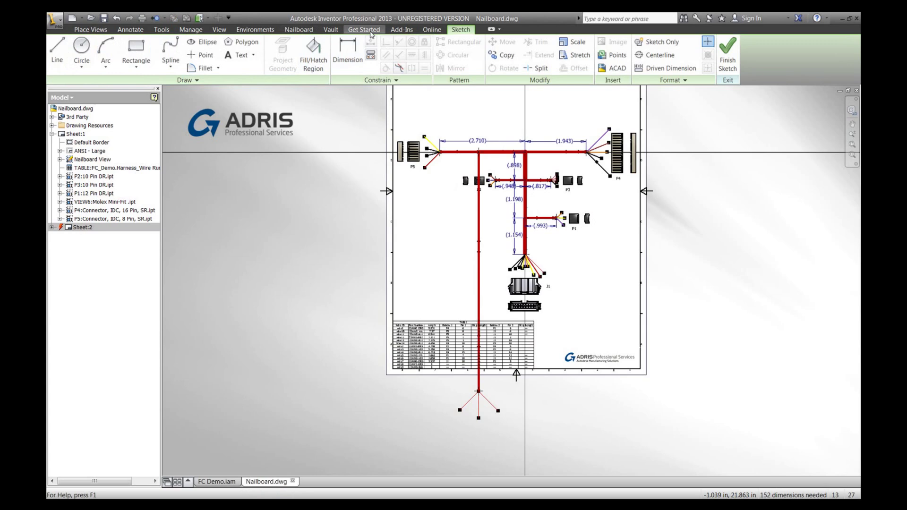
left_click(298, 29)
left_click(187, 42)
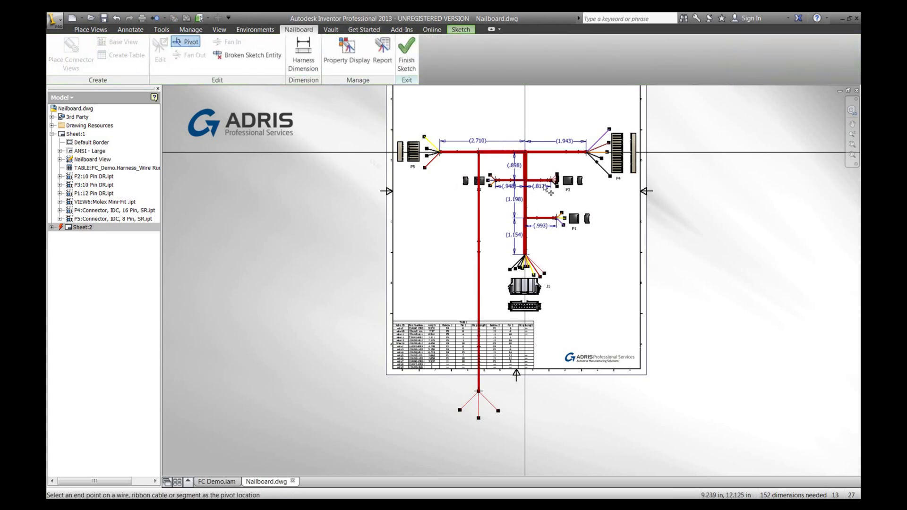
left_click(479, 152)
middle_click_drag(677, 239, 668, 290)
left_click_drag(467, 455, 486, 176)
middle_click_drag(562, 162, 573, 331)
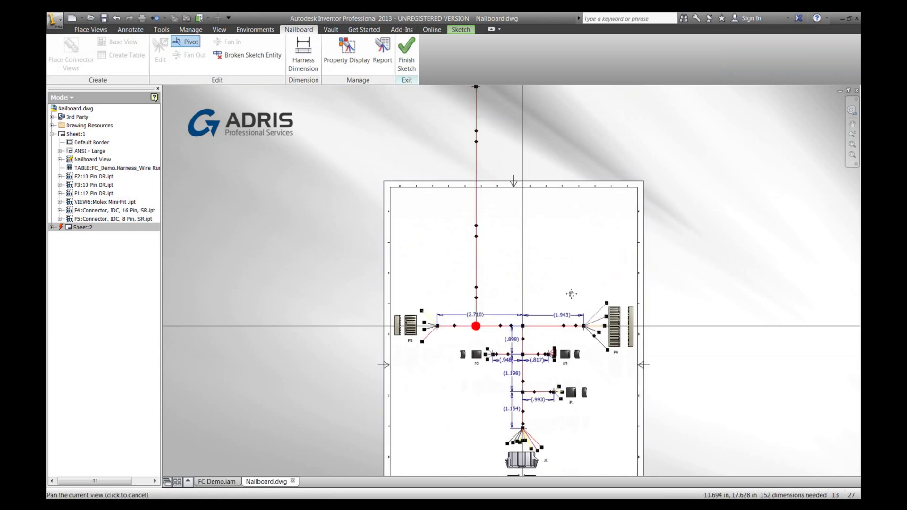
Step: Shorten the vertical branch with a 5.908 in break and finish the sketch
left_click(261, 55)
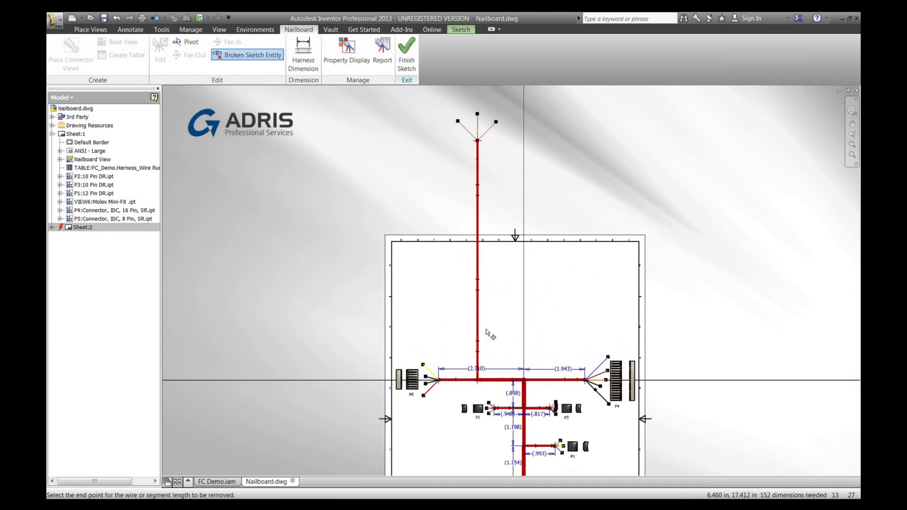
left_click(477, 345)
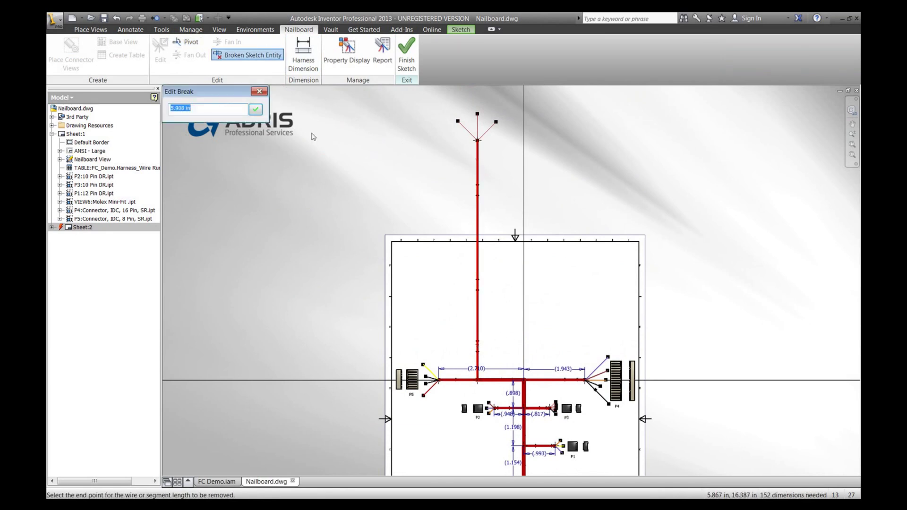
left_click(255, 110)
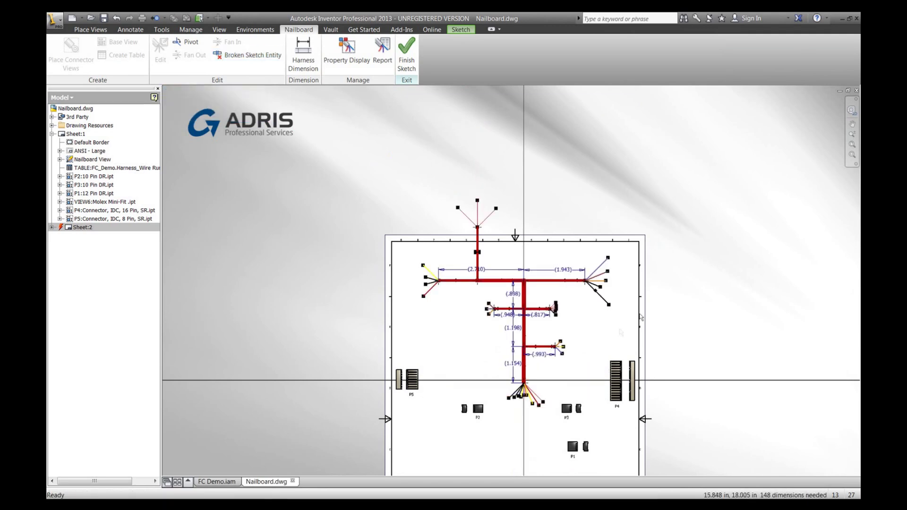
middle_click_drag(608, 317, 601, 271)
left_click(406, 50)
key("Home")
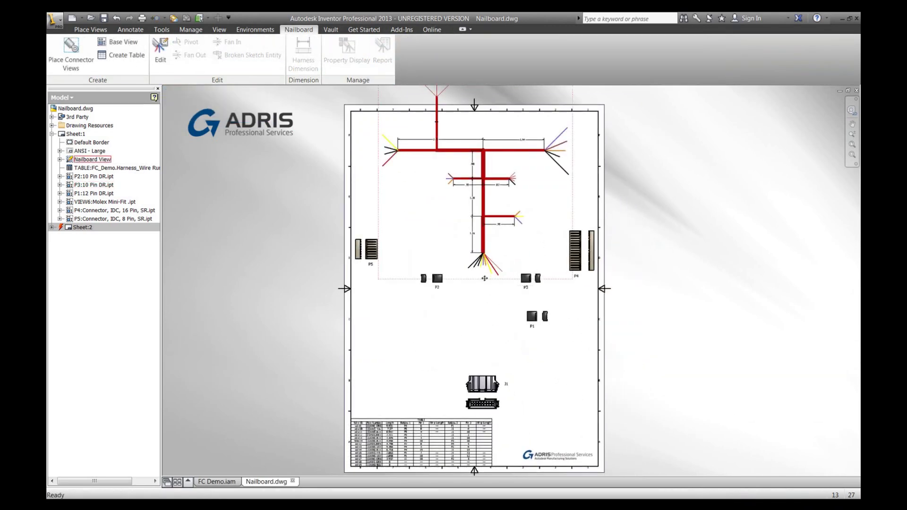
Step: Place the DB9 Female connector view for P6 and move it higher on the sheet
scroll(473, 245, "up", 3)
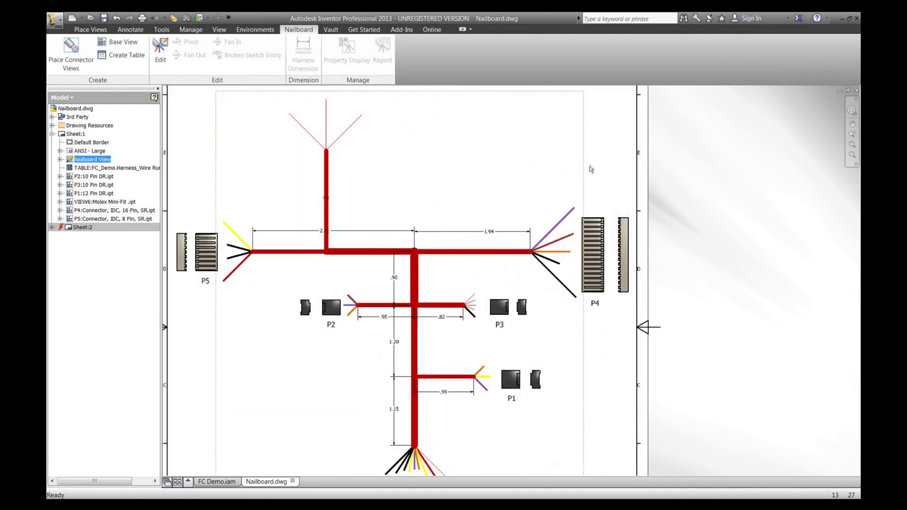
key("F2")
left_click_drag(596, 171, 748, 311)
key("Escape")
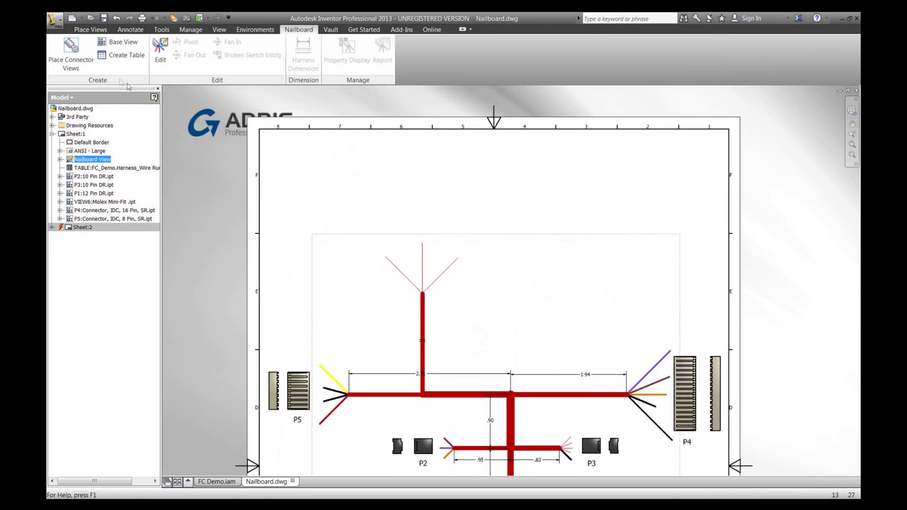
left_click(81, 66)
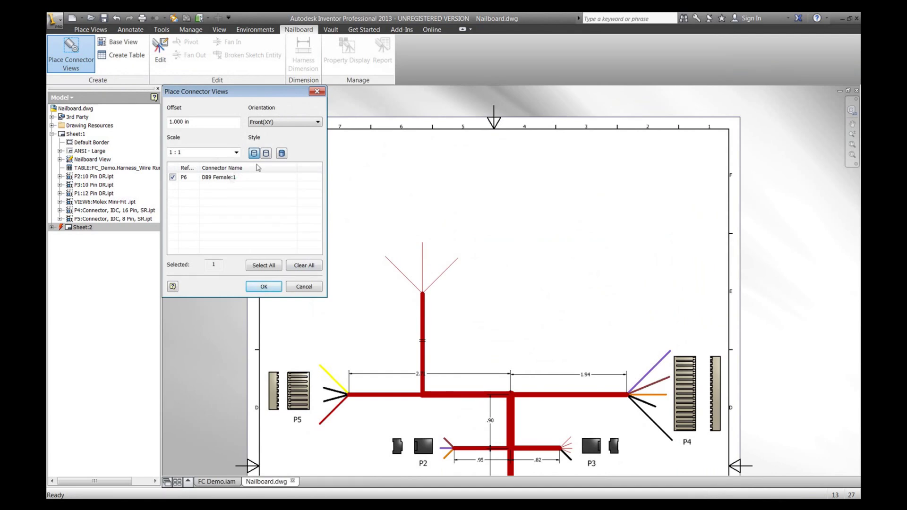
left_click(263, 286)
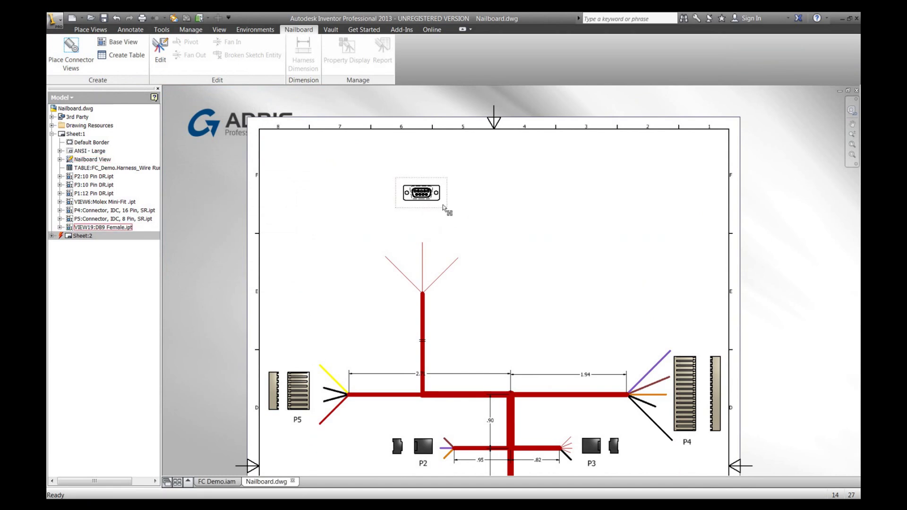
left_click_drag(444, 207, 446, 180)
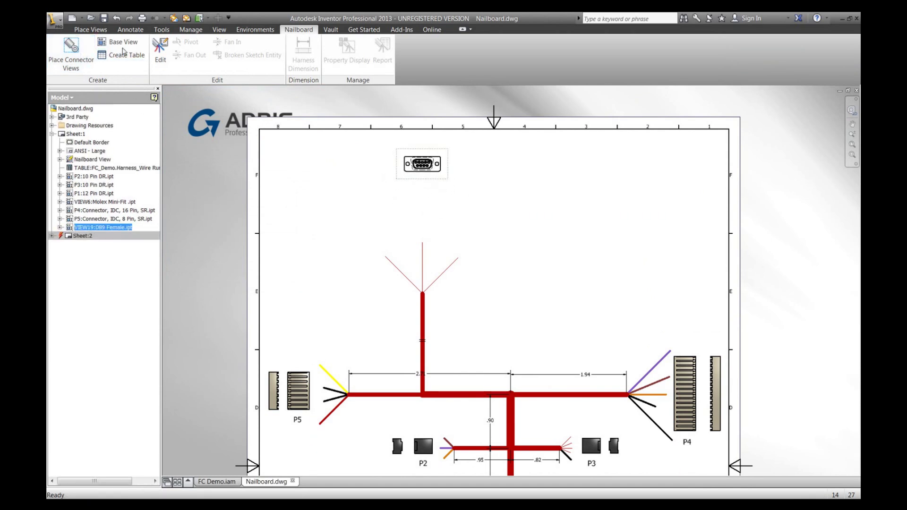
Step: Add a projected view of the DB9 connector directly below it
left_click(90, 30)
left_click(82, 52)
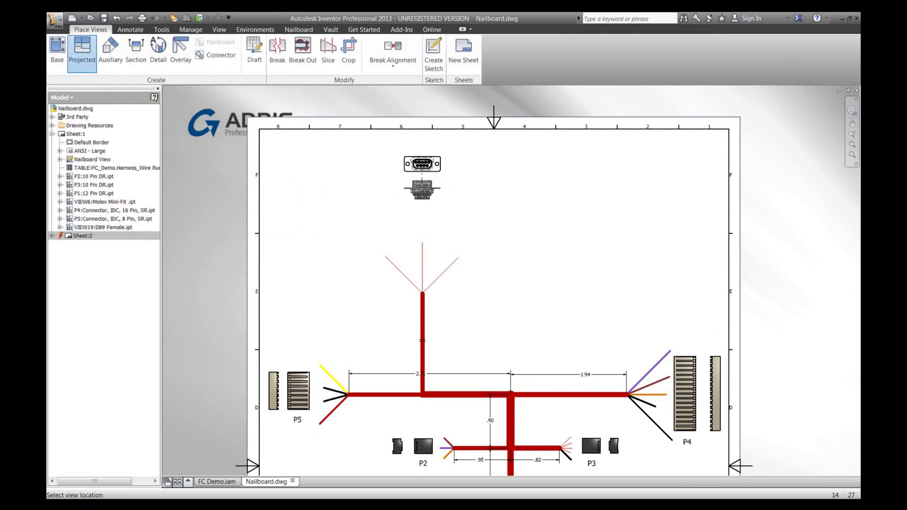
left_click(422, 218)
right_click(395, 253)
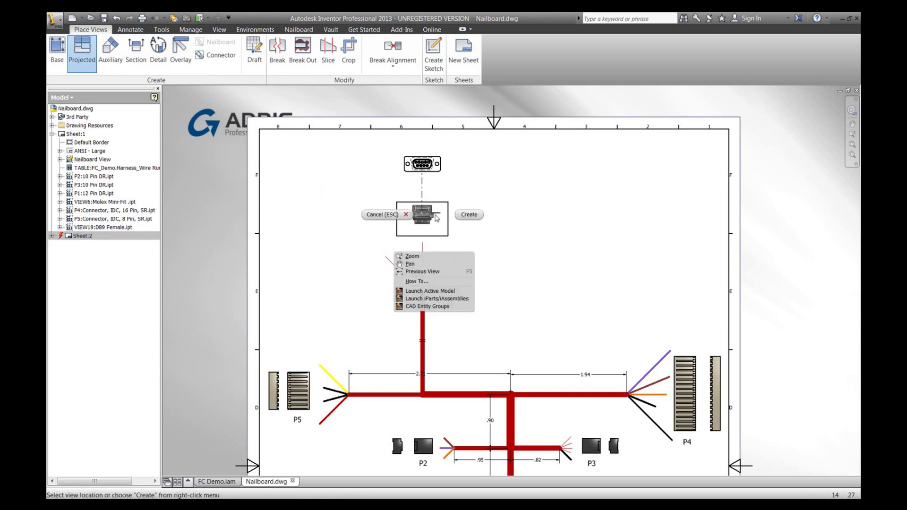
left_click(460, 217)
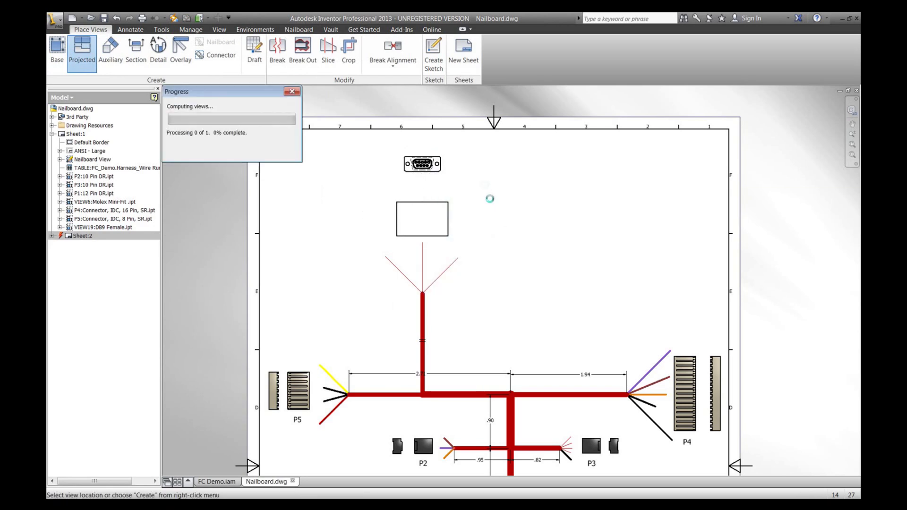
Step: Switch the DB9 view to hidden-line display style
double_click(448, 199)
left_click(443, 268)
left_click(455, 290)
middle_click_drag(545, 277, 545, 254)
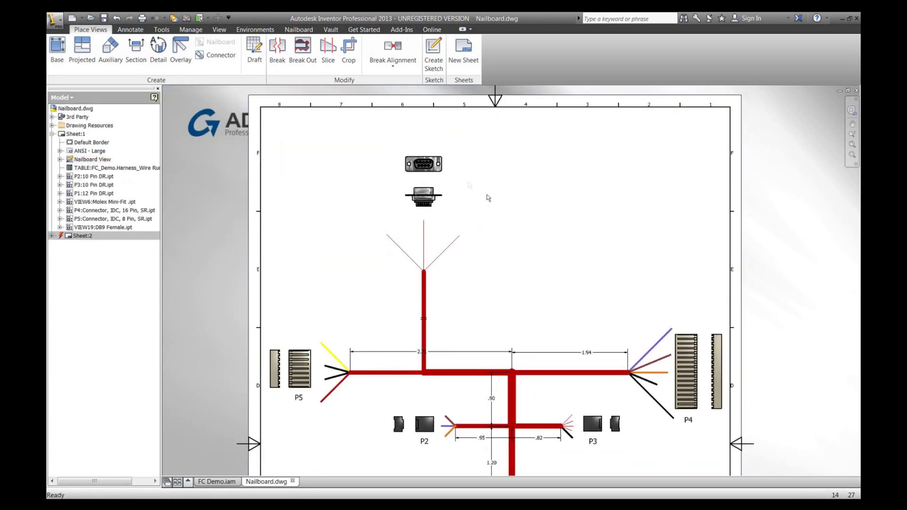
Step: Set the DB9 connector view's identifier to P6
left_click_drag(449, 177, 450, 182)
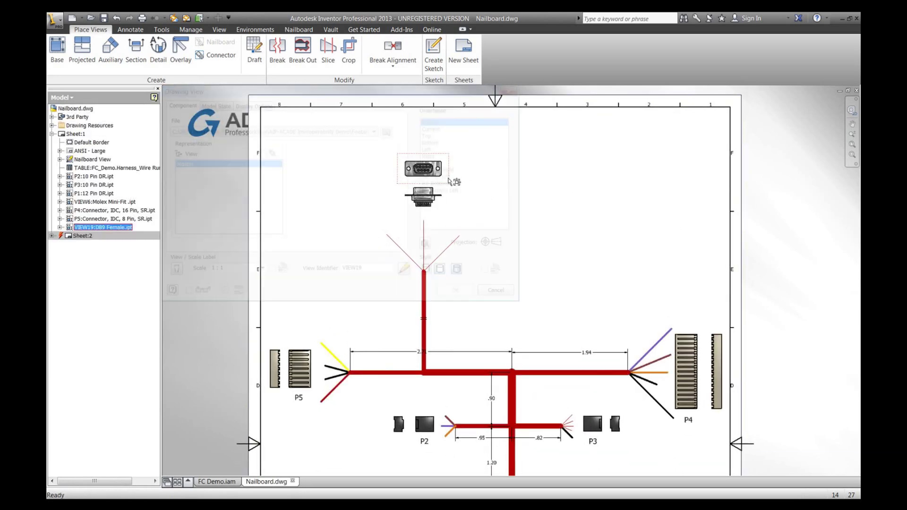
double_click(449, 181)
type("p")
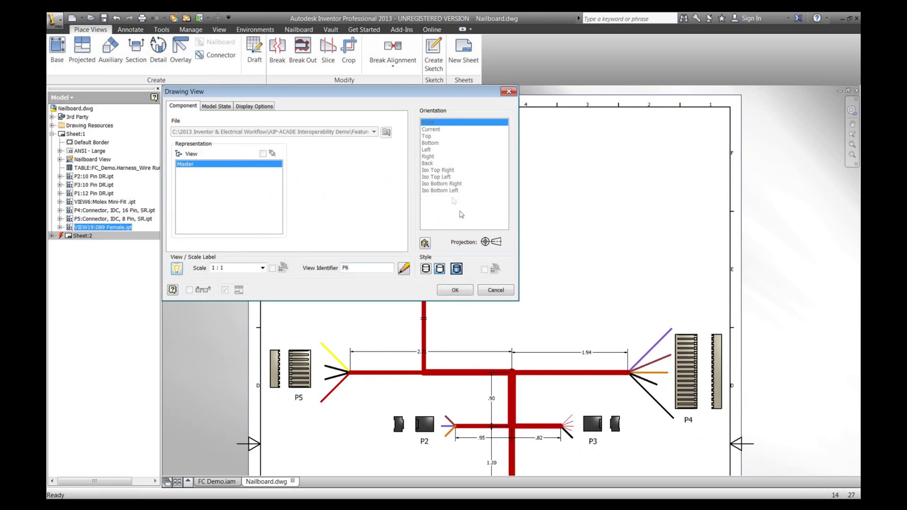
left_click(451, 290)
Step: Delete the SCALE line from the P6 label and move it beside the connector
scroll(422, 195, "up", 3)
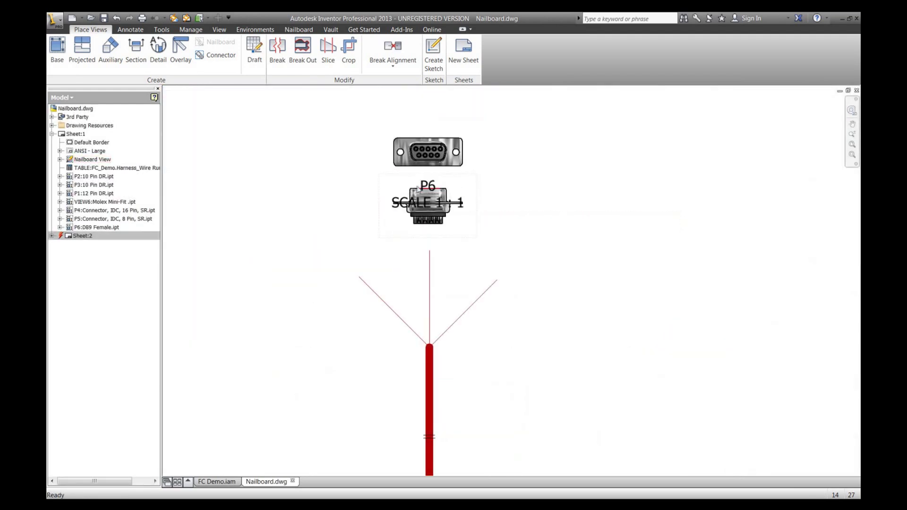
right_click(428, 192)
left_click(418, 258)
left_click_drag(570, 376, 659, 386)
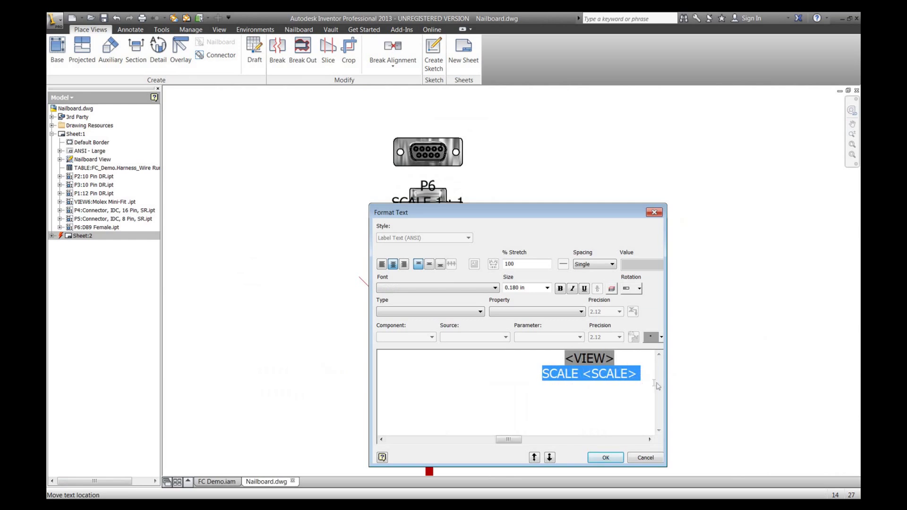
key("Delete")
left_click(605, 458)
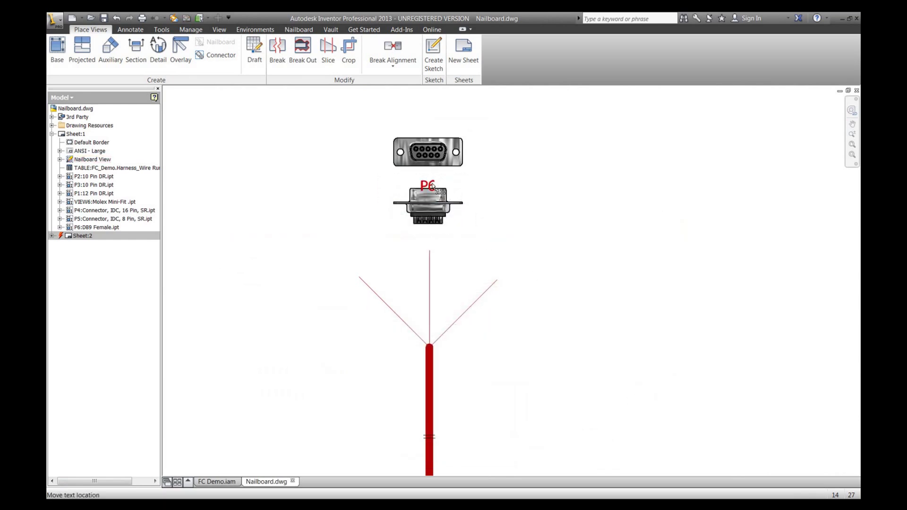
left_click_drag(432, 187, 492, 156)
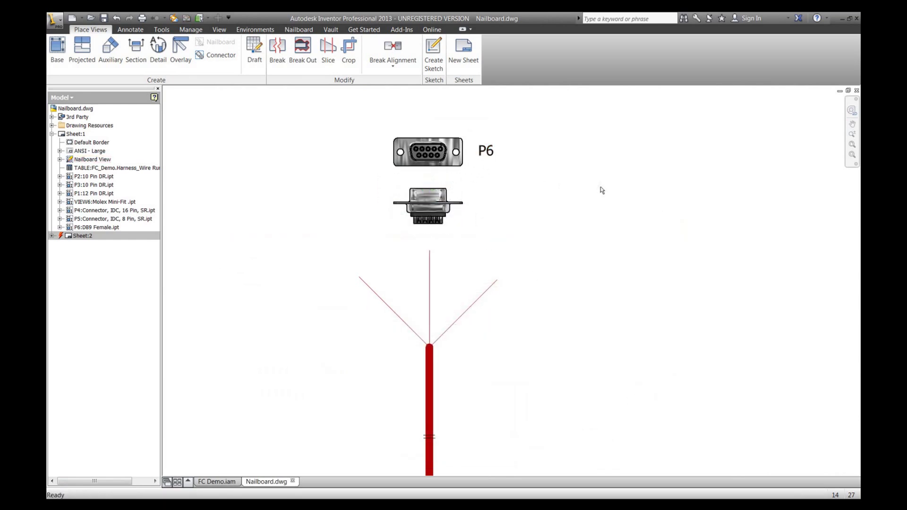
key("Home")
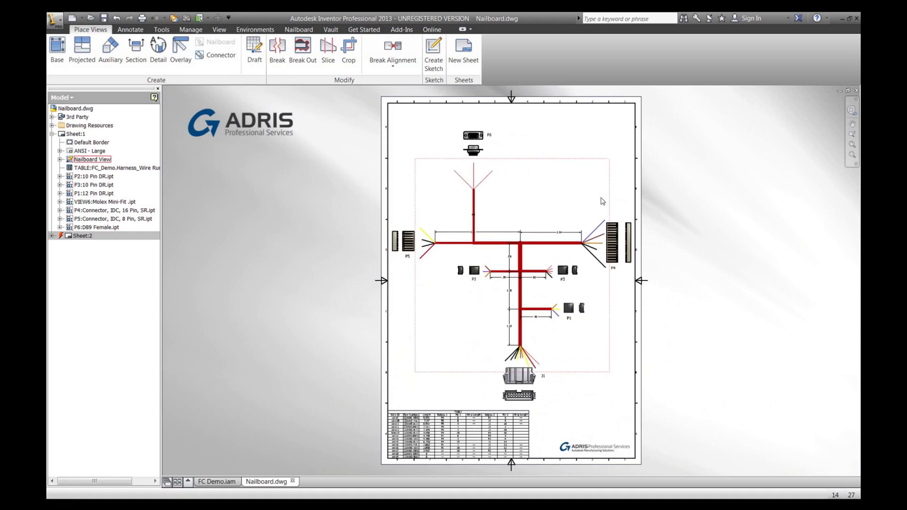
middle_click_drag(455, 343, 442, 235)
key("z")
left_click_drag(383, 240, 570, 329)
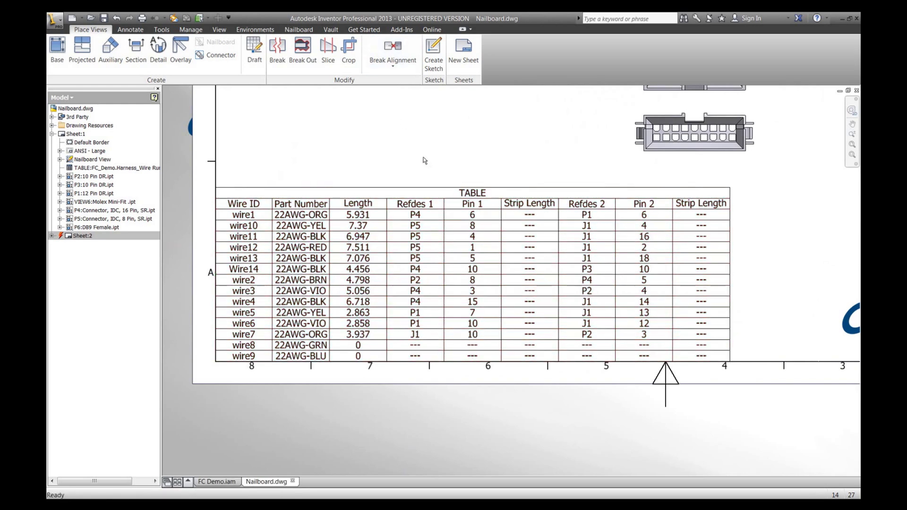
scroll(424, 160, "down", 2)
key("Home")
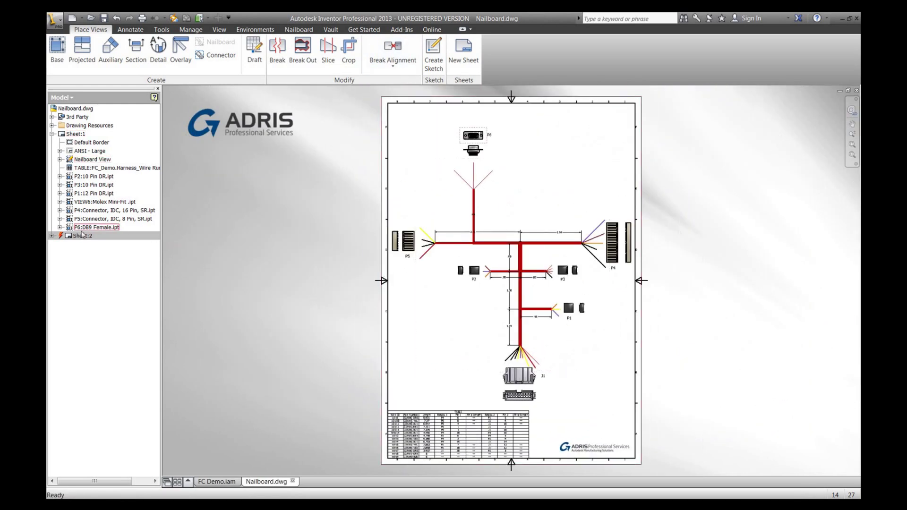
Step: On Sheet:2, attach item balloon 18 to the DB9 Female connector
double_click(83, 236)
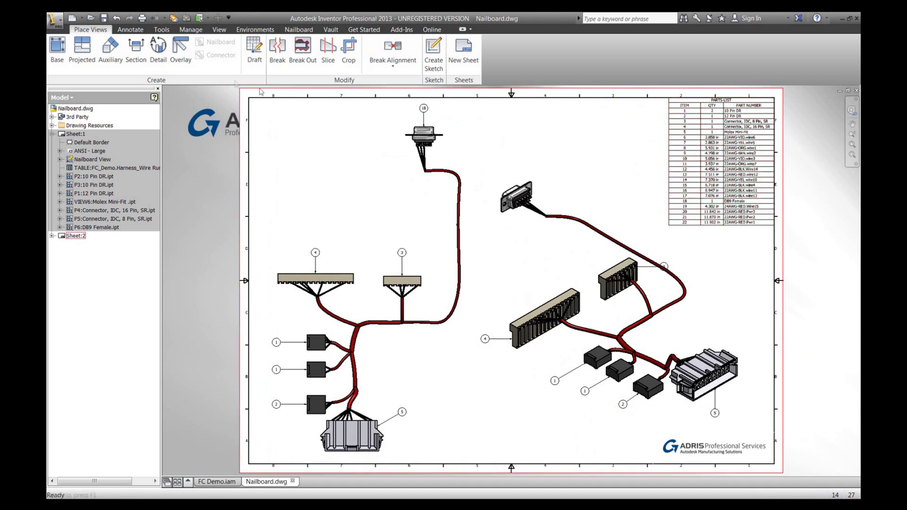
left_click(130, 29)
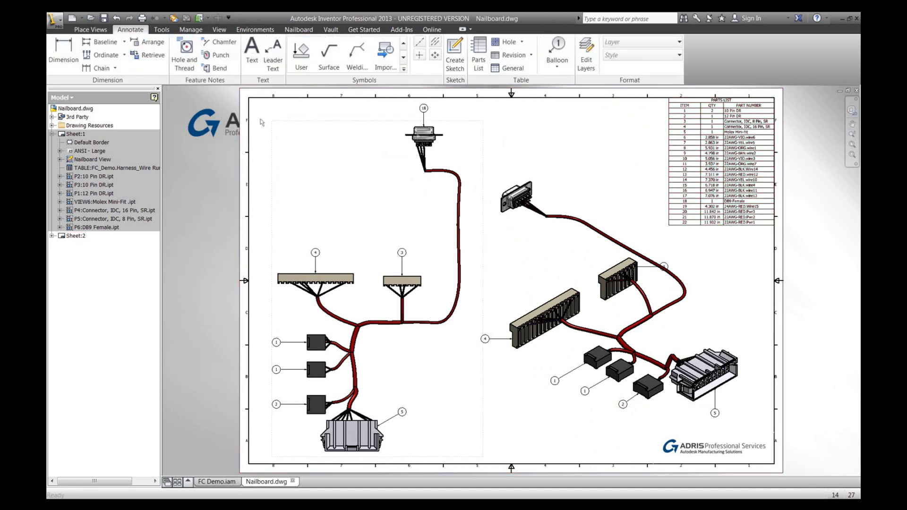
left_click(558, 52)
left_click(534, 185)
left_click(558, 160)
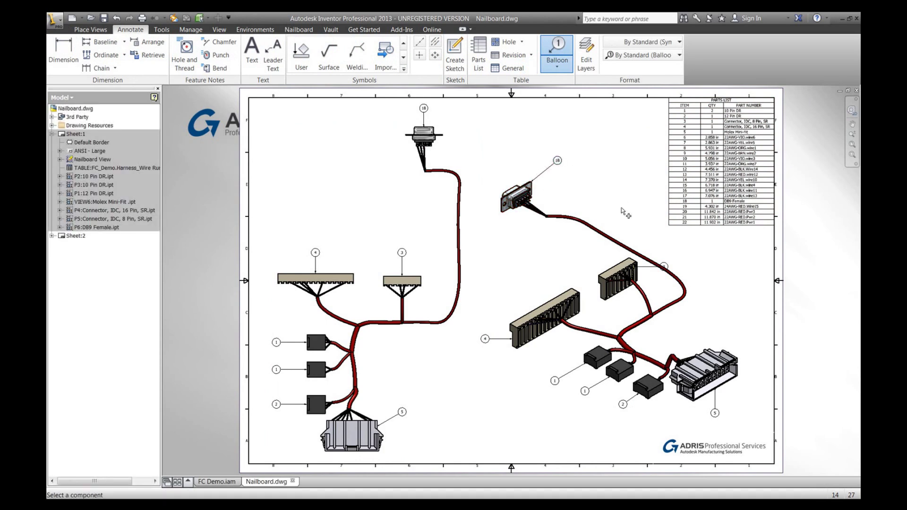